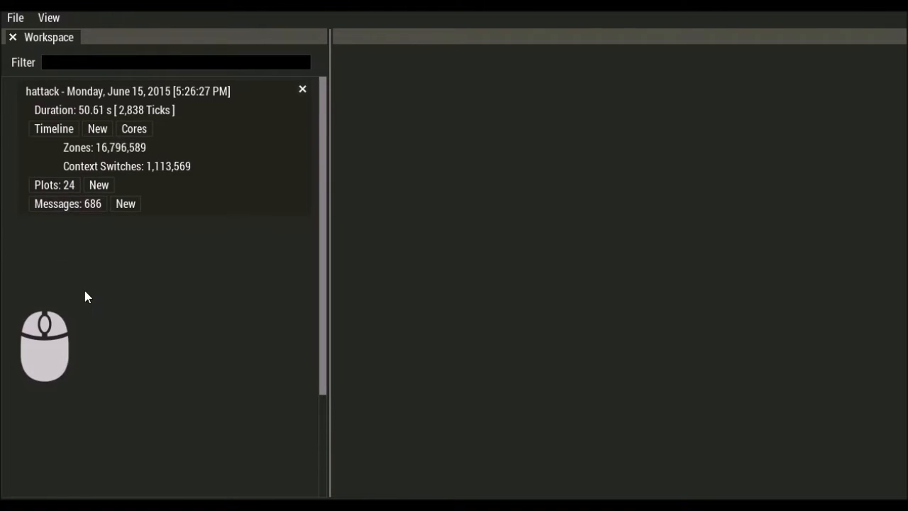
- Open the live hattack capture's Timeline view from the Workspace
{"action": "left_click", "coordinate": [55, 129]}
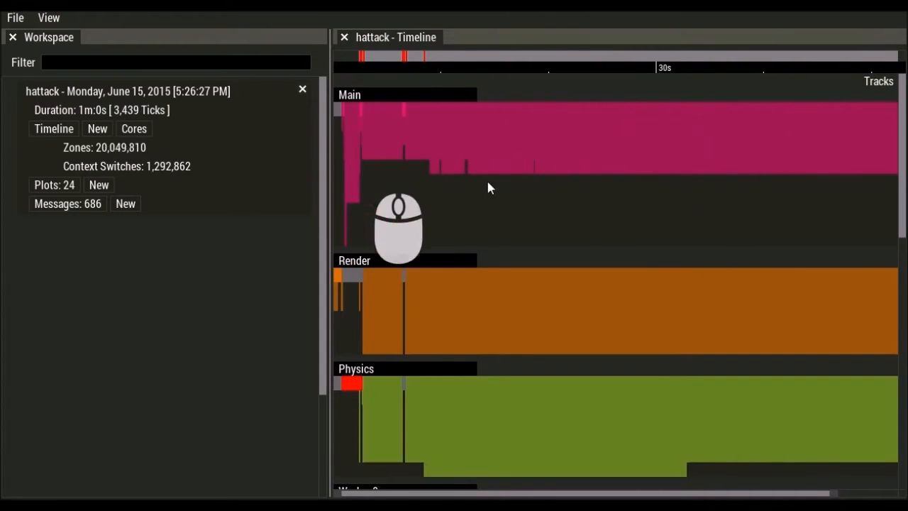
- Pan the Main, Render and Physics tracks and zoom into the 15–19 s range around frame 796
{"action": "scroll", "coordinate": [548, 270], "scroll_direction": "down", "scroll_amount": 8}
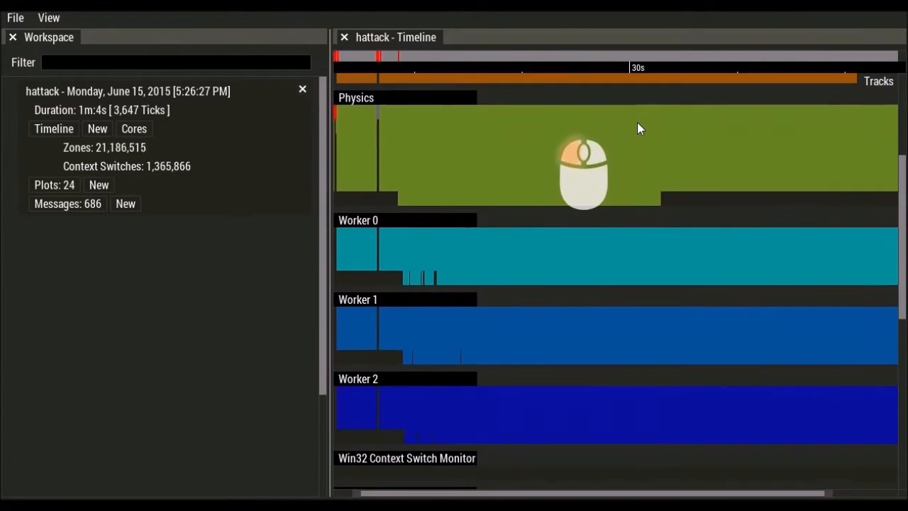
{"action": "left_click_drag", "start_coordinate": [637, 129], "coordinate": [626, 296]}
{"action": "left_click_drag", "start_coordinate": [495, 197], "coordinate": [557, 183]}
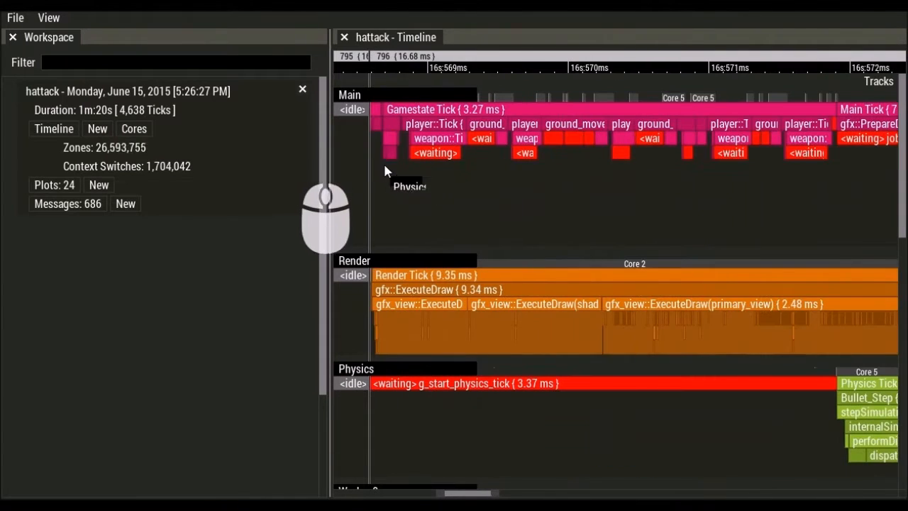
- Zoom into frame 796 and fit the Render Tick and Main Tick zones to the view
{"action": "left_click_drag", "start_coordinate": [369, 155], "coordinate": [417, 158]}
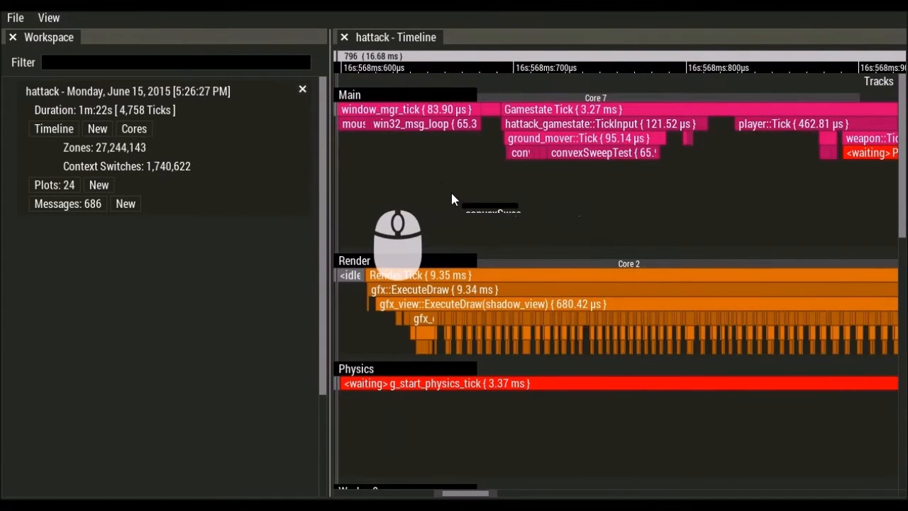
{"action": "scroll", "coordinate": [469, 193], "scroll_direction": "up", "scroll_amount": 3}
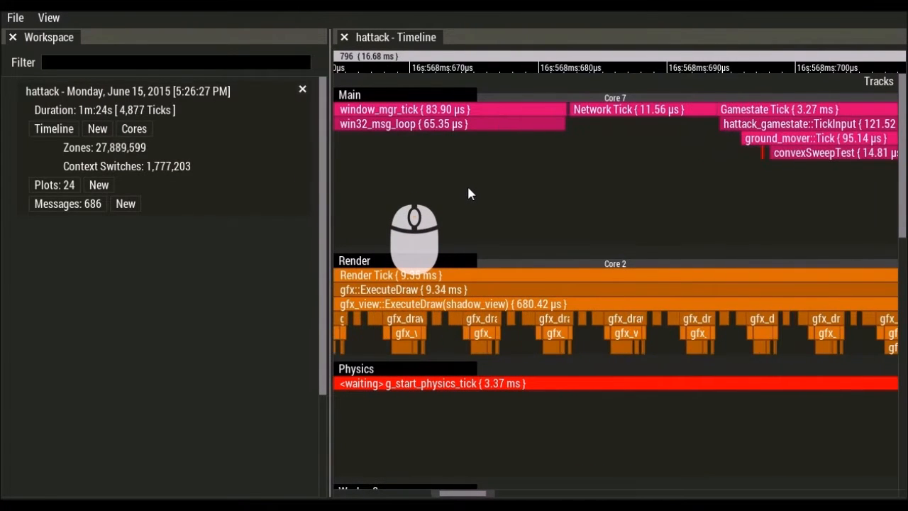
{"action": "scroll", "coordinate": [468, 193], "scroll_direction": "down", "scroll_amount": 6}
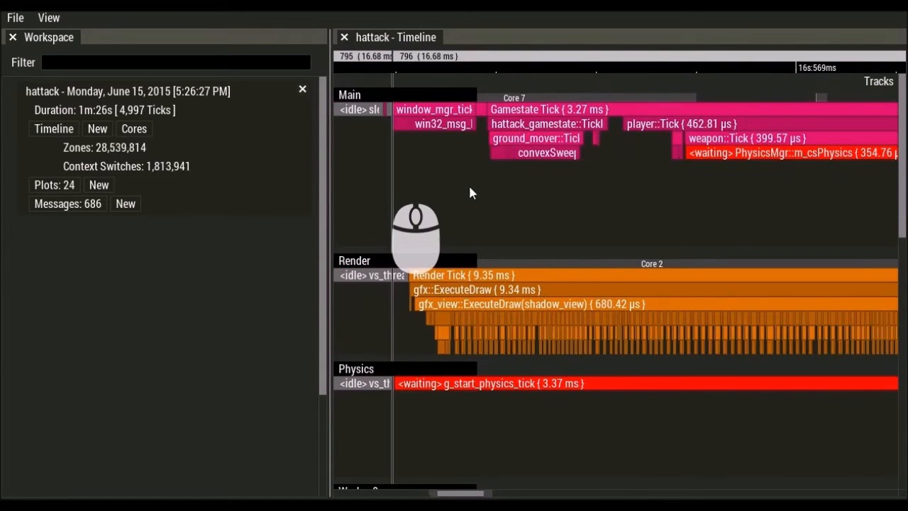
{"action": "scroll", "coordinate": [469, 182], "scroll_direction": "down", "scroll_amount": 2}
{"action": "scroll", "coordinate": [745, 197], "scroll_direction": "up", "scroll_amount": 5}
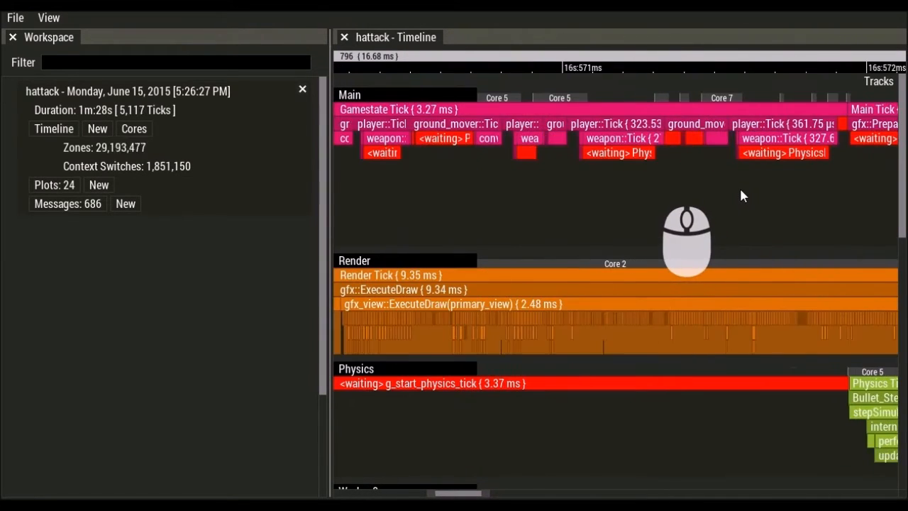
{"action": "scroll", "coordinate": [740, 190], "scroll_direction": "up", "scroll_amount": 4}
{"action": "scroll", "coordinate": [734, 191], "scroll_direction": "down", "scroll_amount": 5}
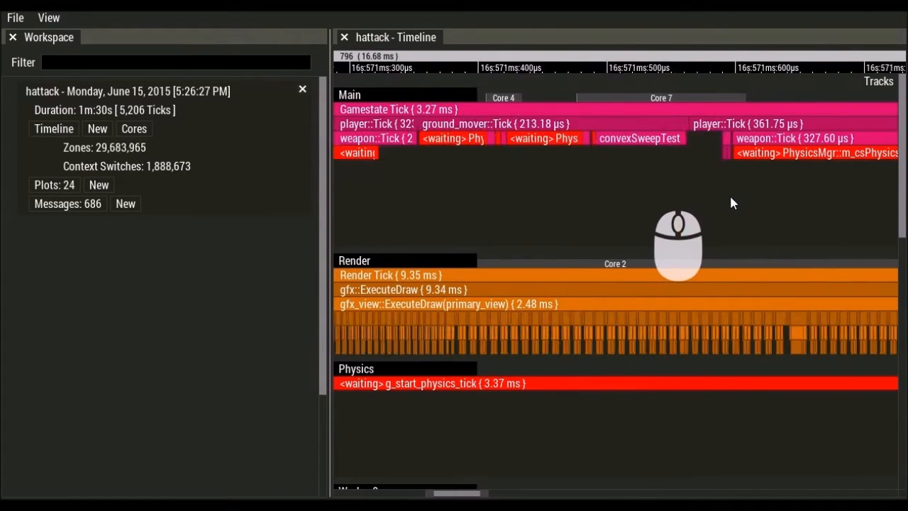
{"action": "double_click", "coordinate": [620, 274]}
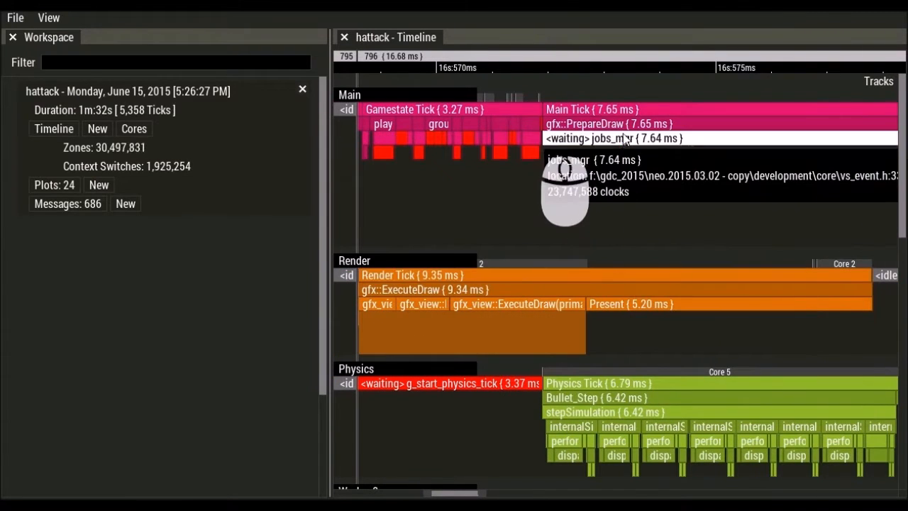
{"action": "double_click", "coordinate": [641, 115]}
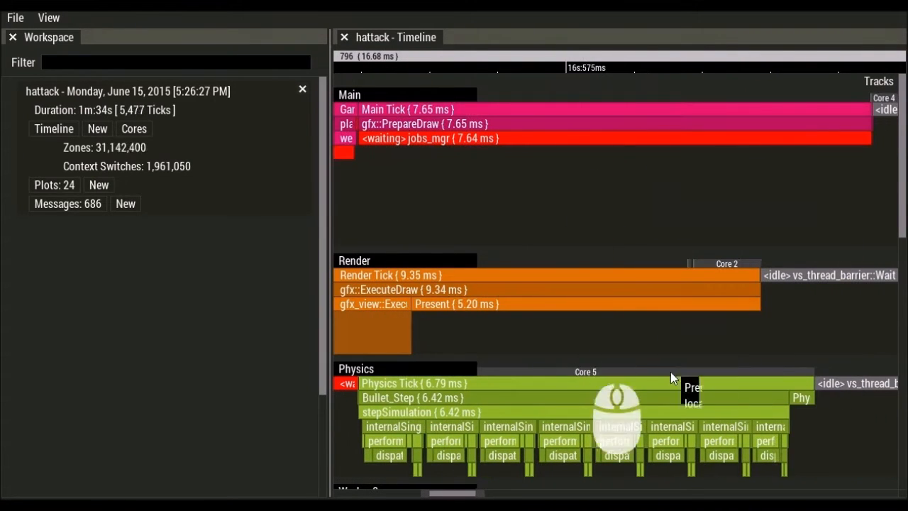
- Pan down to bring the Physics, Worker 0 and Worker 1 tracks into view
{"action": "scroll", "coordinate": [614, 319], "scroll_direction": "down", "scroll_amount": 5}
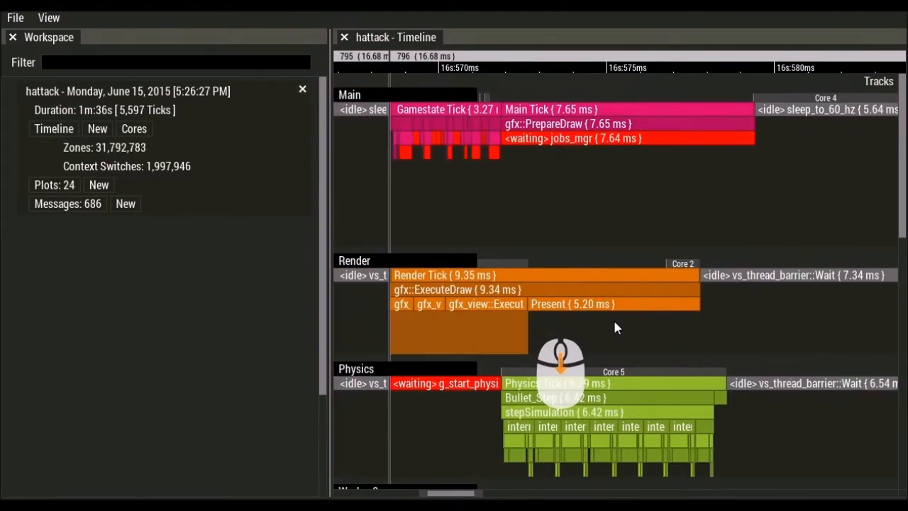
{"action": "scroll", "coordinate": [614, 317], "scroll_direction": "down", "scroll_amount": 1}
{"action": "left_click_drag", "start_coordinate": [610, 304], "coordinate": [599, 224]}
{"action": "scroll", "coordinate": [591, 242], "scroll_direction": "up", "scroll_amount": 7}
{"action": "mouse_move", "coordinate": [601, 195]}
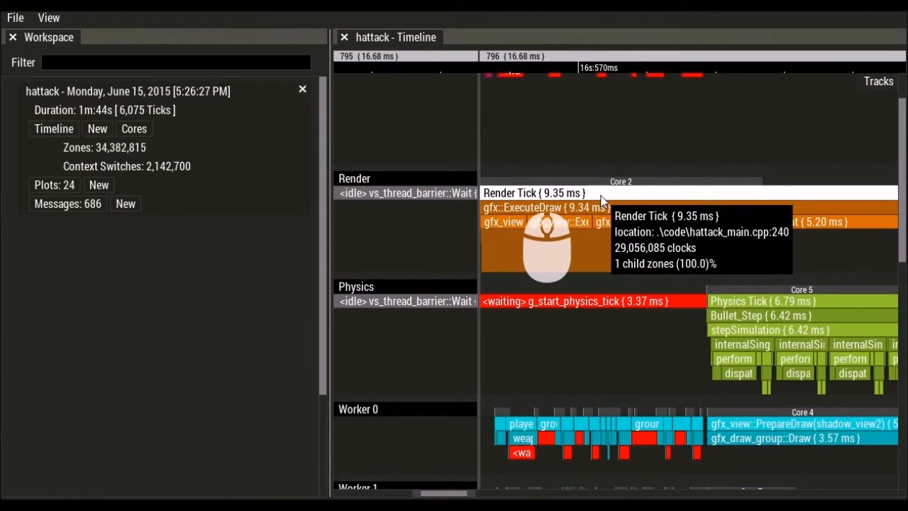
{"action": "left_click_drag", "start_coordinate": [601, 195], "coordinate": [478, 207]}
{"action": "scroll", "coordinate": [484, 206], "scroll_direction": "down", "scroll_amount": 4}
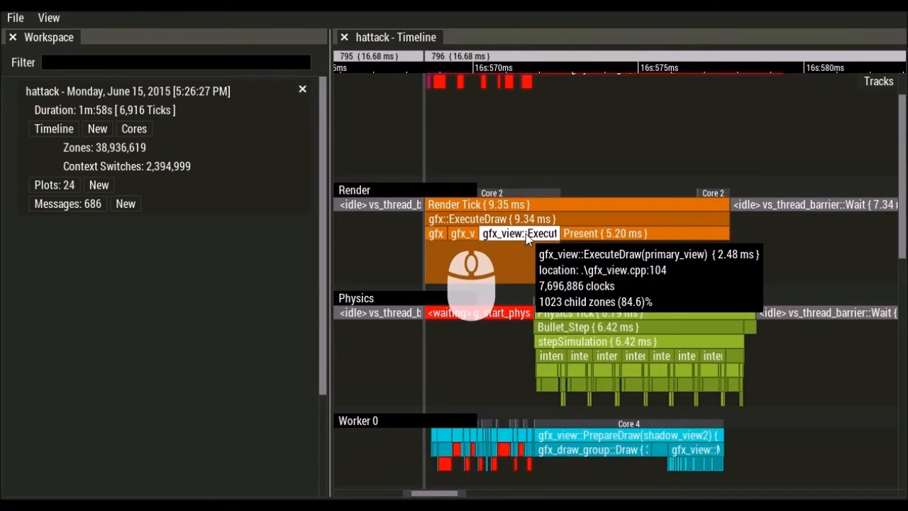
{"action": "left_click_drag", "start_coordinate": [602, 277], "coordinate": [597, 210]}
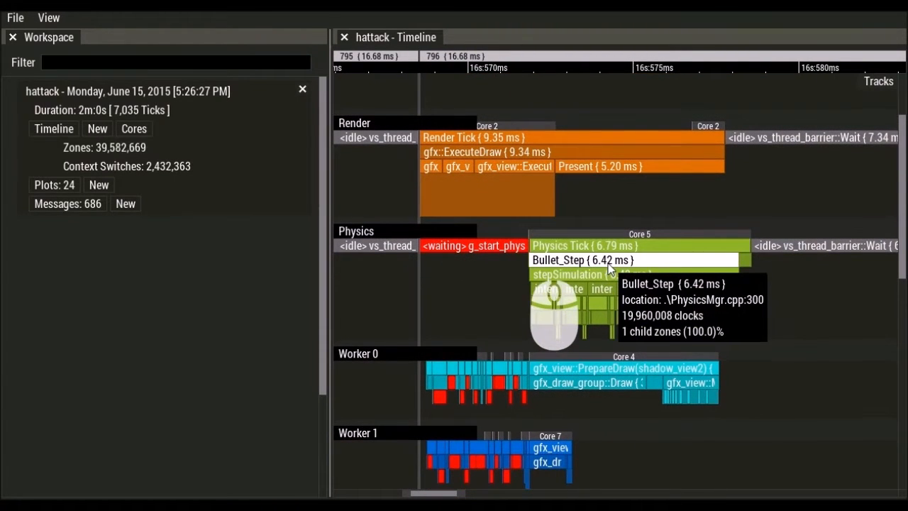
- Profile the zones inside Bullet_Step, ranking them by exclusive time
{"action": "right_click", "coordinate": [598, 262]}
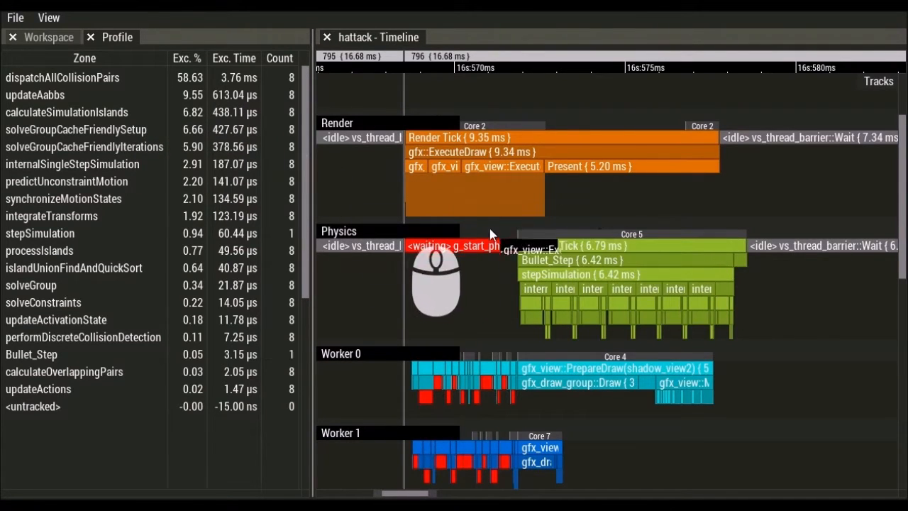
- Peek at the Worker 2 track, then bring the Main track back into view
{"action": "left_click_drag", "start_coordinate": [432, 234], "coordinate": [493, 266]}
{"action": "scroll", "coordinate": [493, 266], "scroll_direction": "down", "scroll_amount": 5}
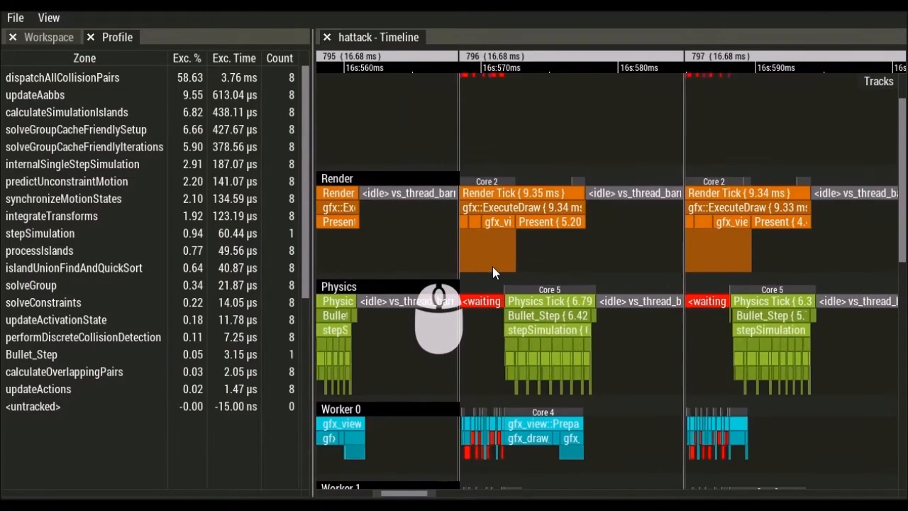
{"action": "left_click_drag", "start_coordinate": [526, 163], "coordinate": [531, 252]}
{"action": "scroll", "coordinate": [528, 239], "scroll_direction": "down", "scroll_amount": 5}
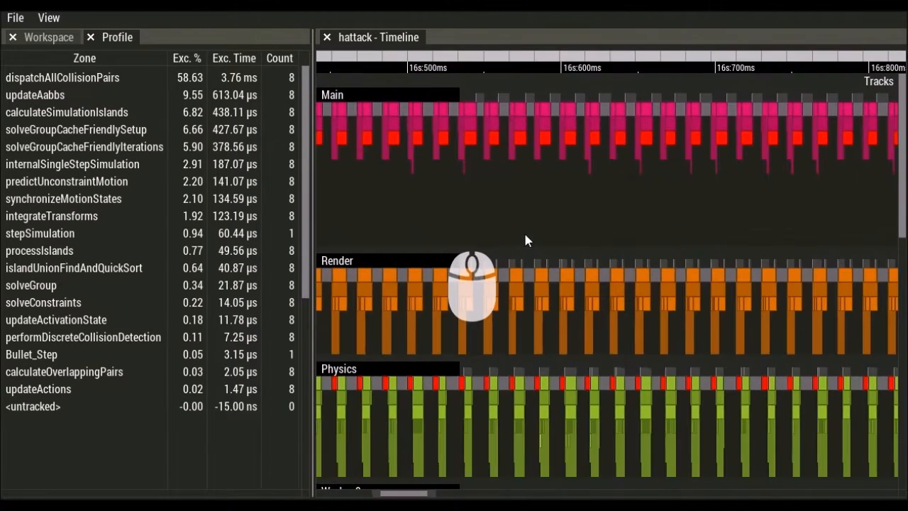
- Jump to the capture's start and end, then zoom out to show the whole capture
{"action": "key", "text": "Home"}
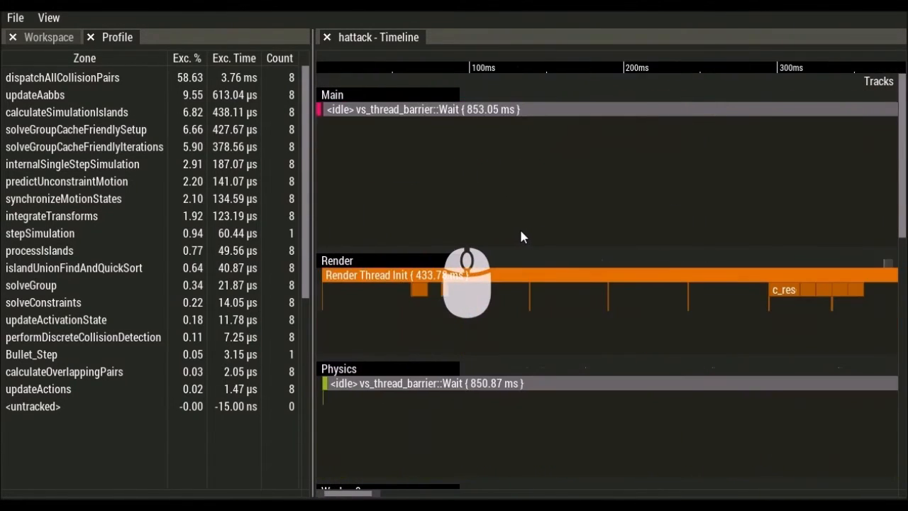
{"action": "key", "text": "End"}
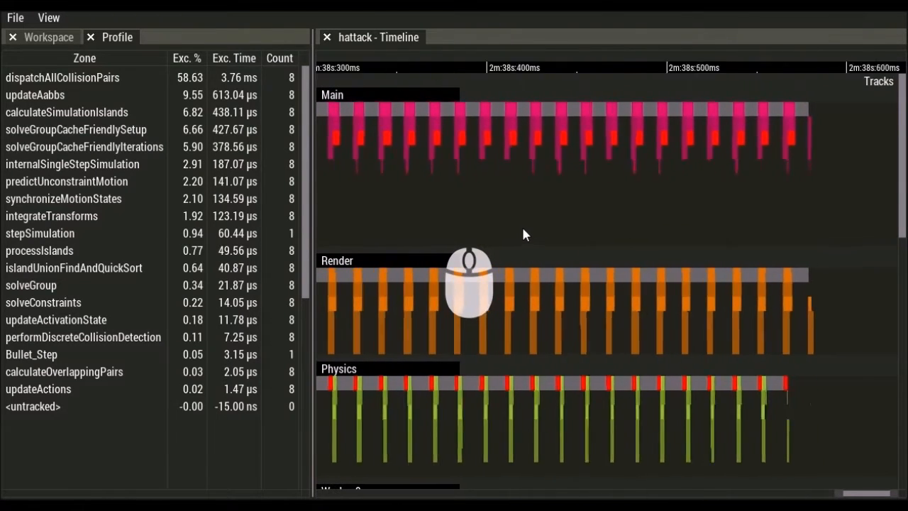
{"action": "scroll", "coordinate": [525, 234], "scroll_direction": "down", "scroll_amount": 6}
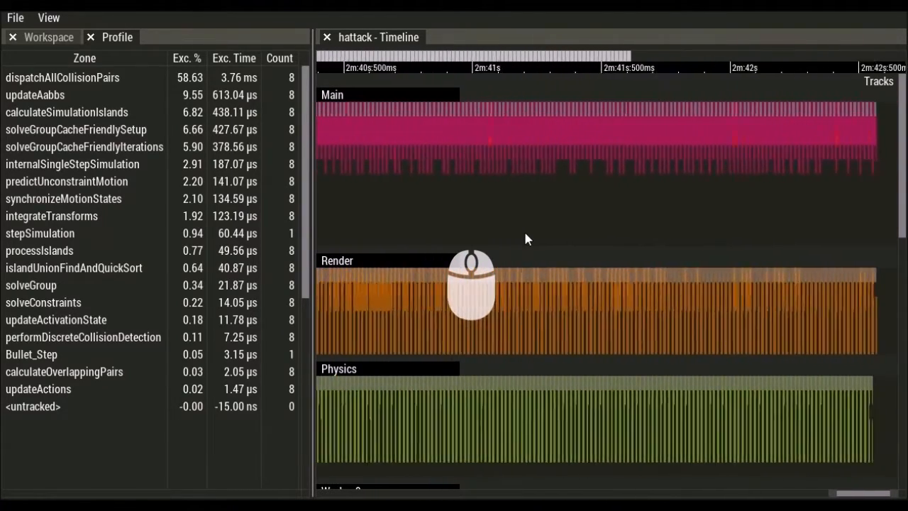
{"action": "scroll", "coordinate": [525, 238], "scroll_direction": "down", "scroll_amount": 4}
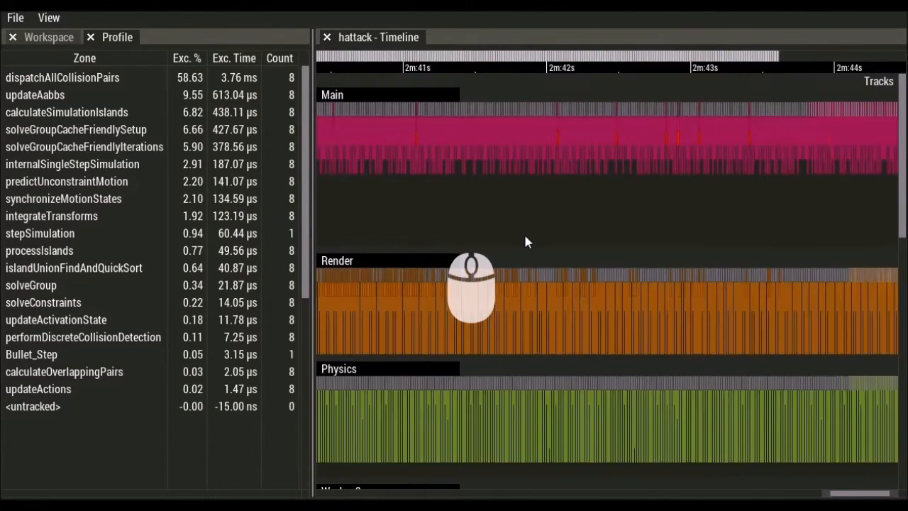
{"action": "scroll", "coordinate": [551, 227], "scroll_direction": "down", "scroll_amount": 10}
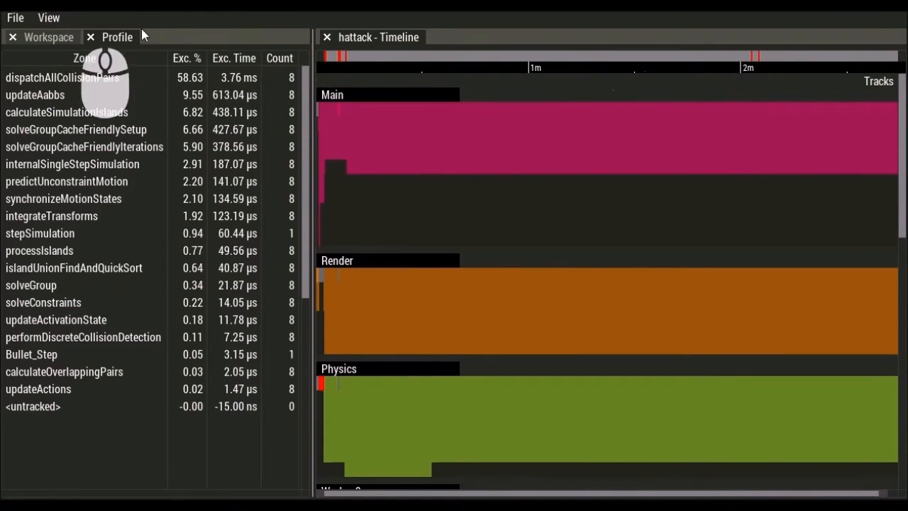
- Open View > Settings, showing Bad Frame 17 ms and server port 4719
{"action": "left_click", "coordinate": [49, 18]}
{"action": "left_click", "coordinate": [57, 69]}
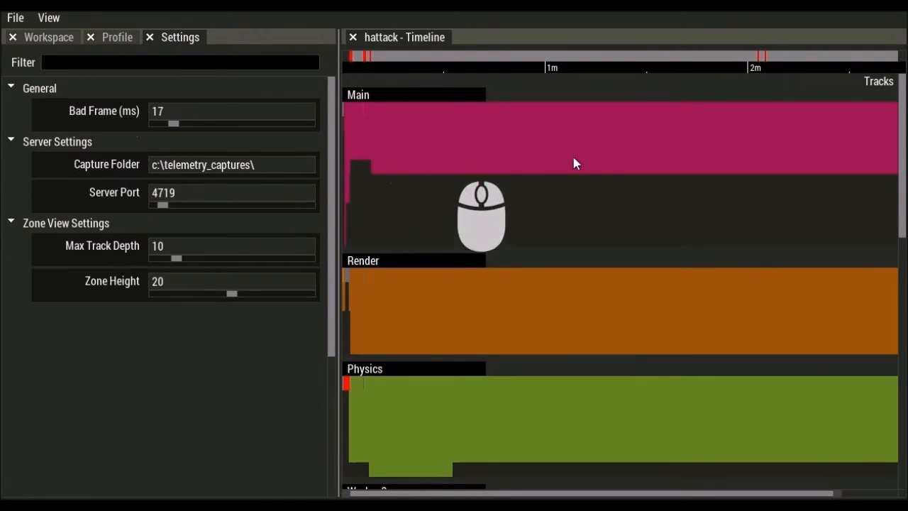
- Zoom the timeline and select the slow frame 7291
{"action": "scroll", "coordinate": [582, 106], "scroll_direction": "down", "scroll_amount": 1}
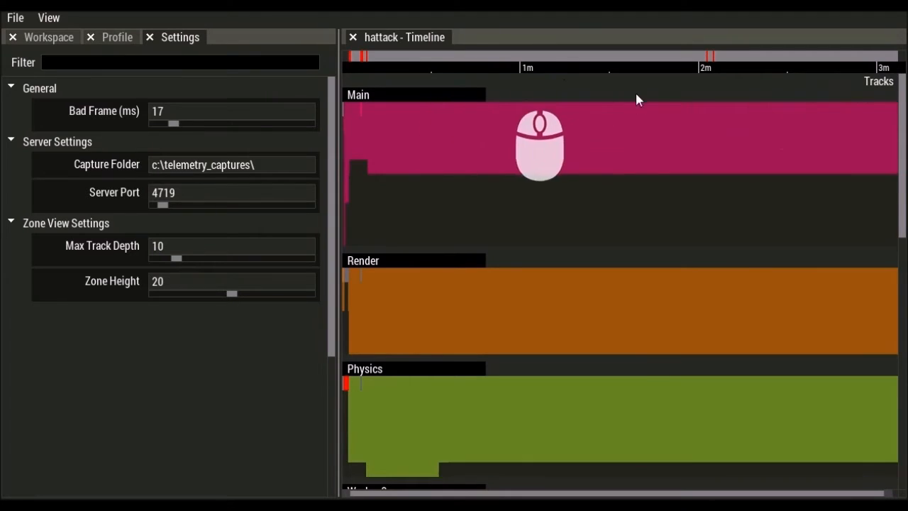
{"action": "scroll", "coordinate": [706, 66], "scroll_direction": "up", "scroll_amount": 10}
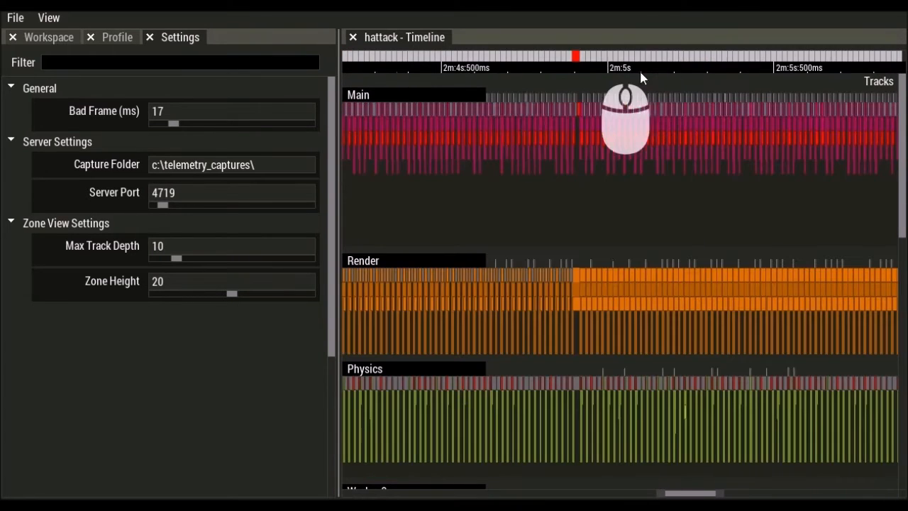
{"action": "scroll", "coordinate": [582, 67], "scroll_direction": "up", "scroll_amount": 2}
{"action": "scroll", "coordinate": [584, 67], "scroll_direction": "up", "scroll_amount": 3}
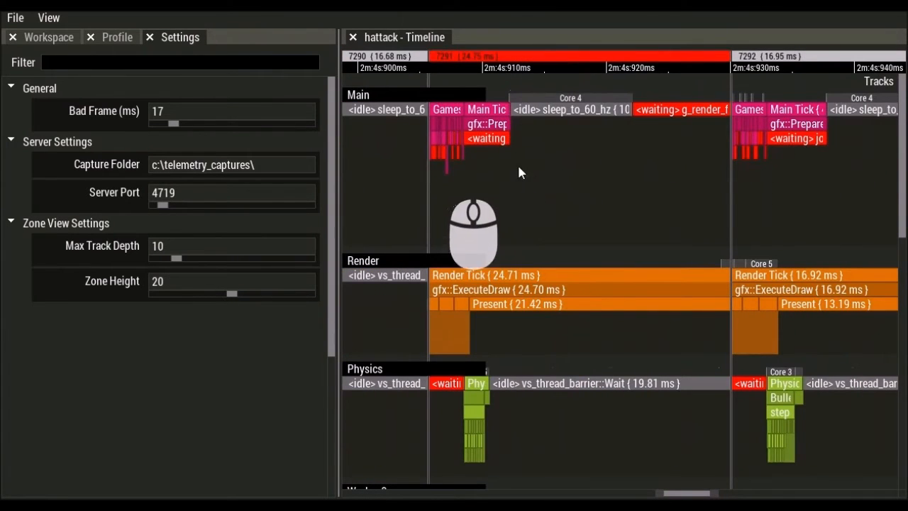
{"action": "left_click", "coordinate": [520, 63]}
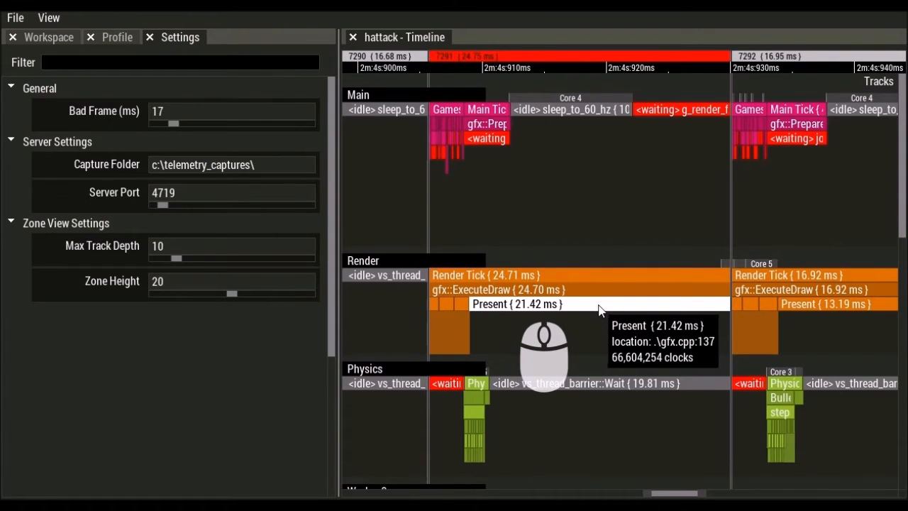
- Fit frame 7291 to the view, then step through bad frames to frame 320 (28.32 ms)
{"action": "scroll", "coordinate": [595, 292], "scroll_direction": "down", "scroll_amount": 3}
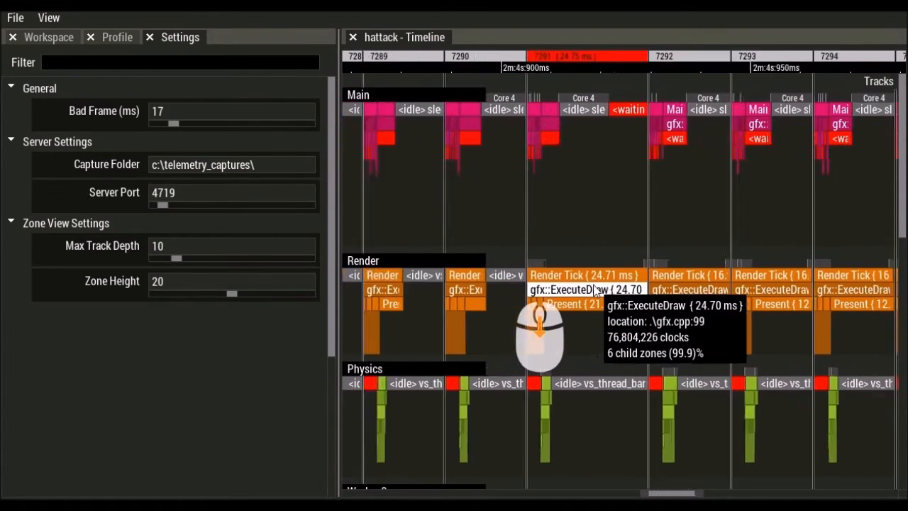
{"action": "scroll", "coordinate": [595, 292], "scroll_direction": "down", "scroll_amount": 3}
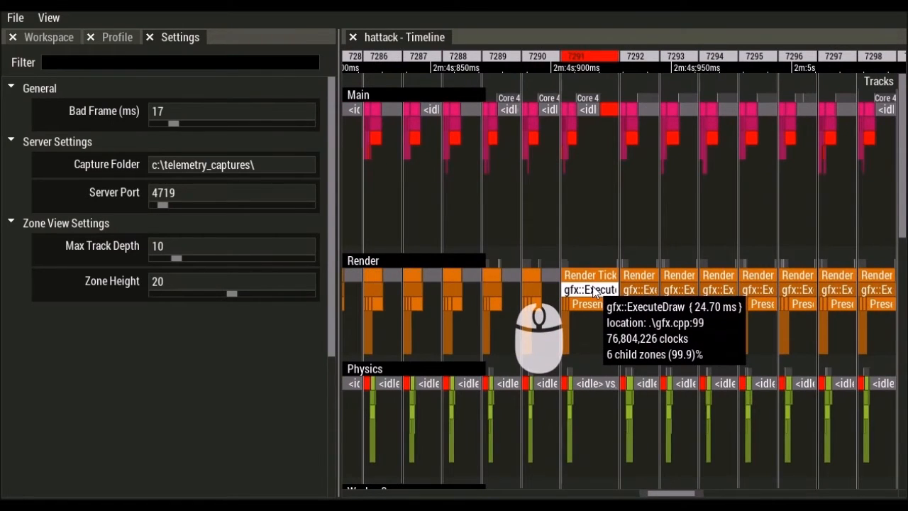
{"action": "left_click", "coordinate": [586, 246]}
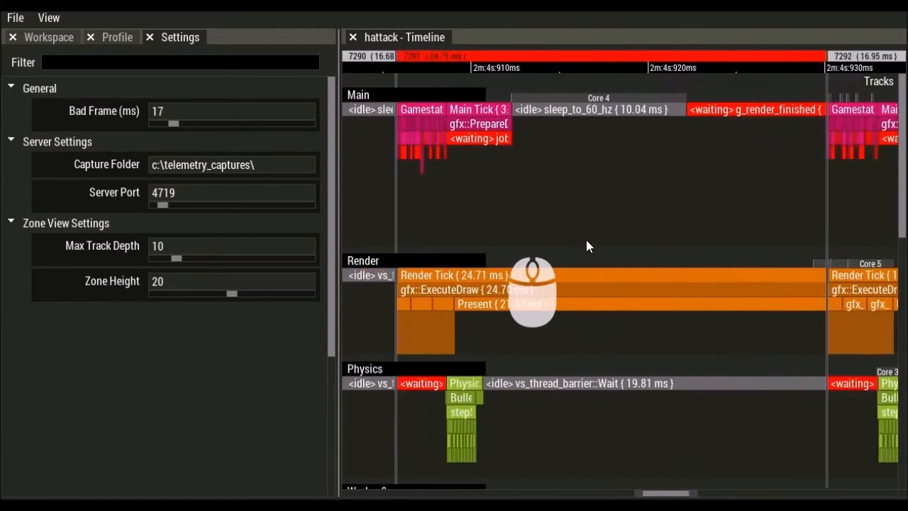
{"action": "key", "text": "f"}
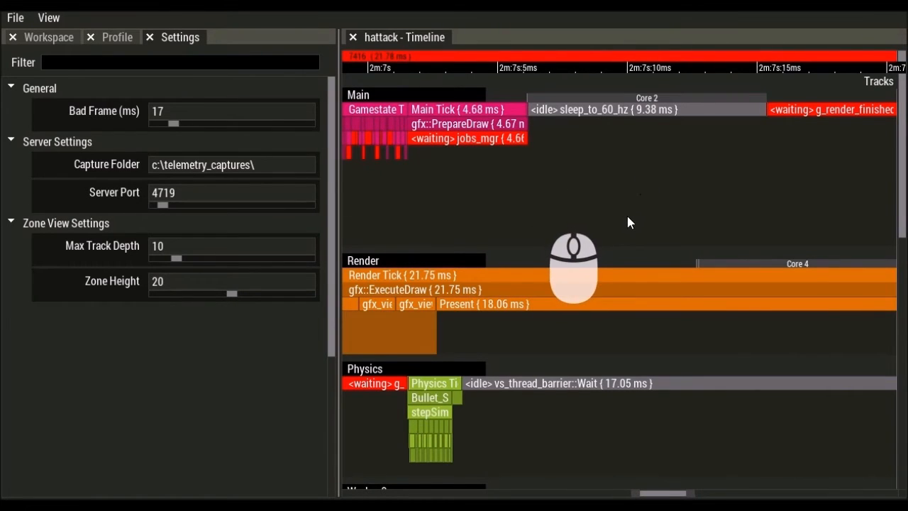
{"action": "key", "text": "Left"}
{"action": "key", "text": "Left"}
{"action": "key", "text": "Left"}
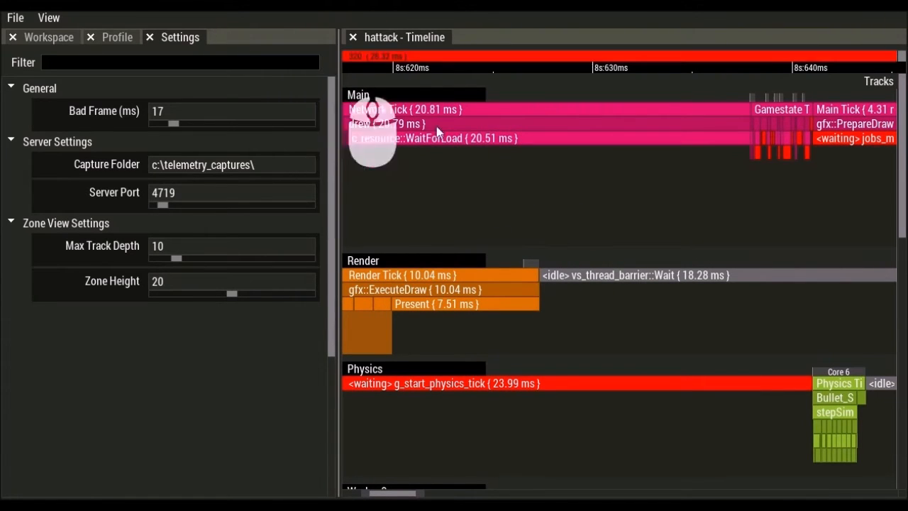
- Zoom out from frame 320 to show frames 315–329 around it
{"action": "scroll", "coordinate": [459, 203], "scroll_direction": "down", "scroll_amount": 2}
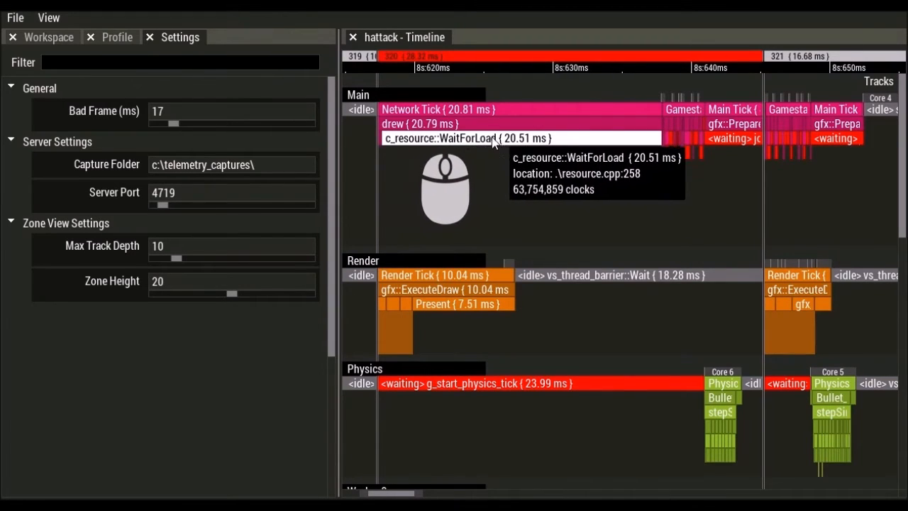
{"action": "scroll", "coordinate": [559, 231], "scroll_direction": "down", "scroll_amount": 5}
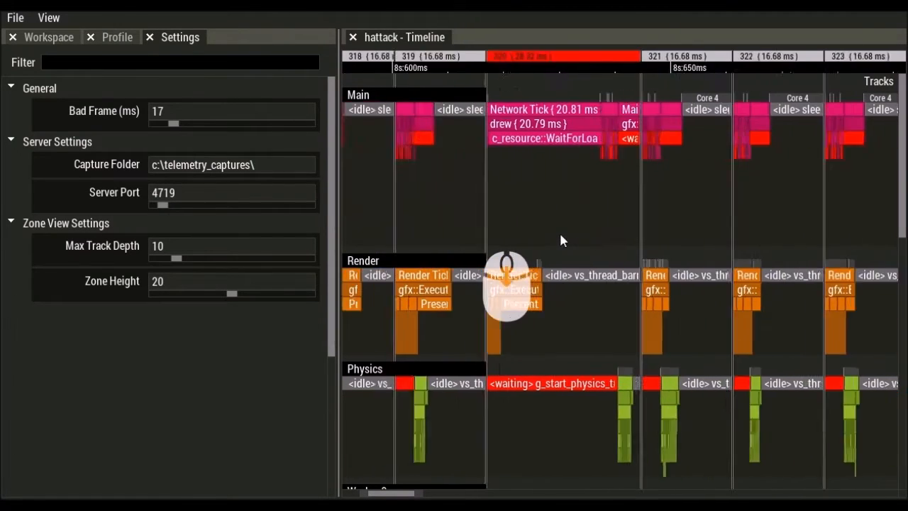
{"action": "scroll", "coordinate": [567, 267], "scroll_direction": "down", "scroll_amount": 2}
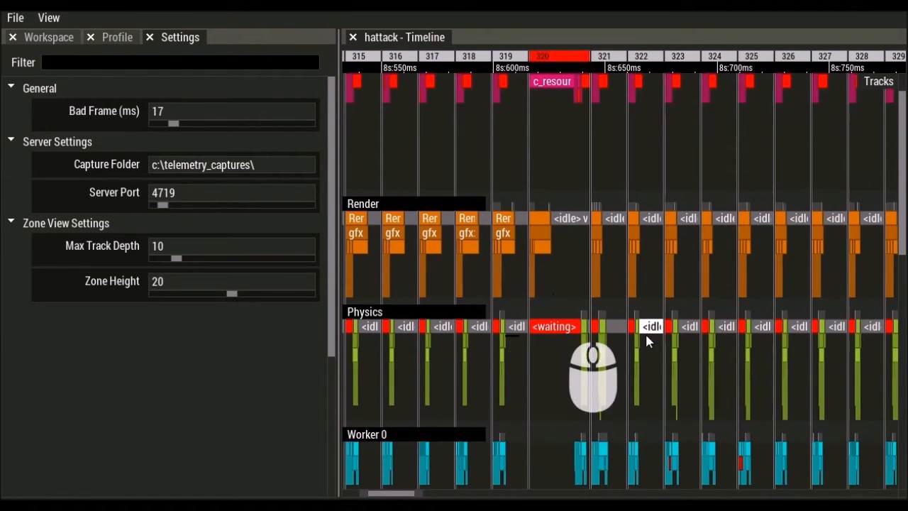
{"action": "scroll", "coordinate": [649, 334], "scroll_direction": "down", "scroll_amount": 1}
{"action": "scroll", "coordinate": [649, 295], "scroll_direction": "up", "scroll_amount": 3}
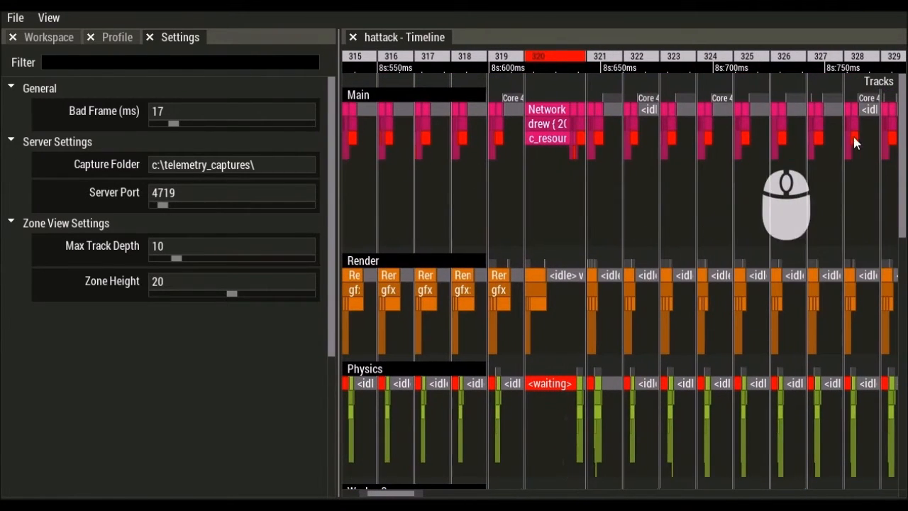
- Open the track list and try lime, teal, blue and cyan palette colours on Main
{"action": "left_click", "coordinate": [875, 84]}
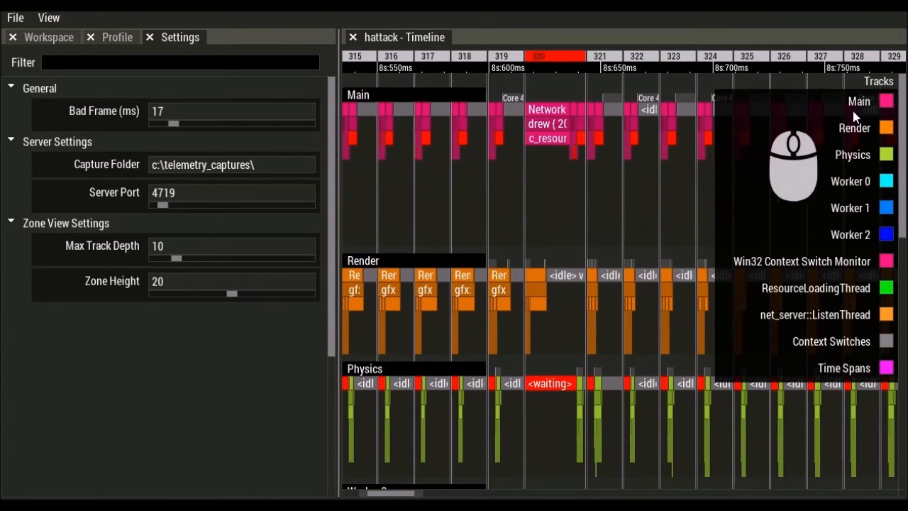
{"action": "left_click", "coordinate": [884, 86]}
{"action": "left_click", "coordinate": [882, 84]}
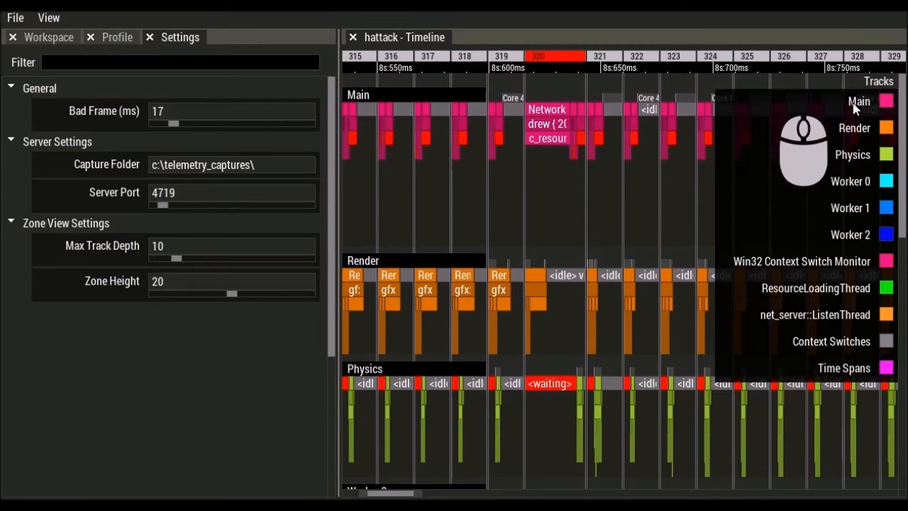
{"action": "left_click", "coordinate": [889, 103]}
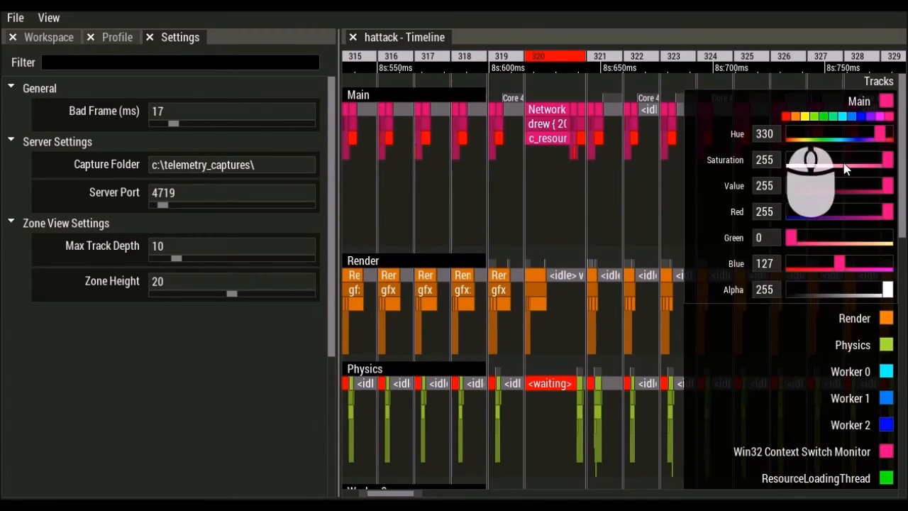
{"action": "left_click", "coordinate": [817, 119]}
{"action": "left_click", "coordinate": [835, 119]}
{"action": "left_click", "coordinate": [852, 117]}
{"action": "left_click", "coordinate": [844, 116]}
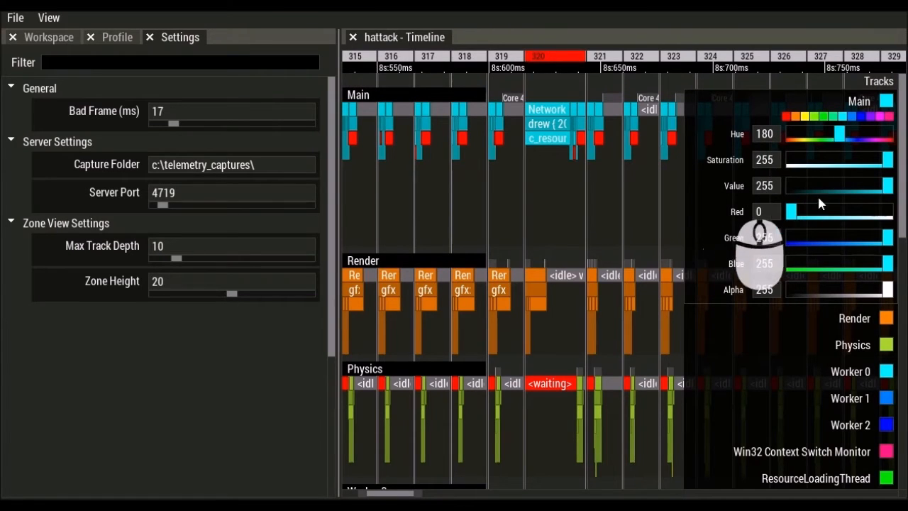
- Adjust Main's hue, saturation, value and green sliders, ending on pink at hue 330
{"action": "mouse_move", "coordinate": [844, 145]}
{"action": "left_mouse_down"}
{"action": "mouse_move", "coordinate": [816, 142]}
{"action": "mouse_move", "coordinate": [837, 138]}
{"action": "left_mouse_up"}
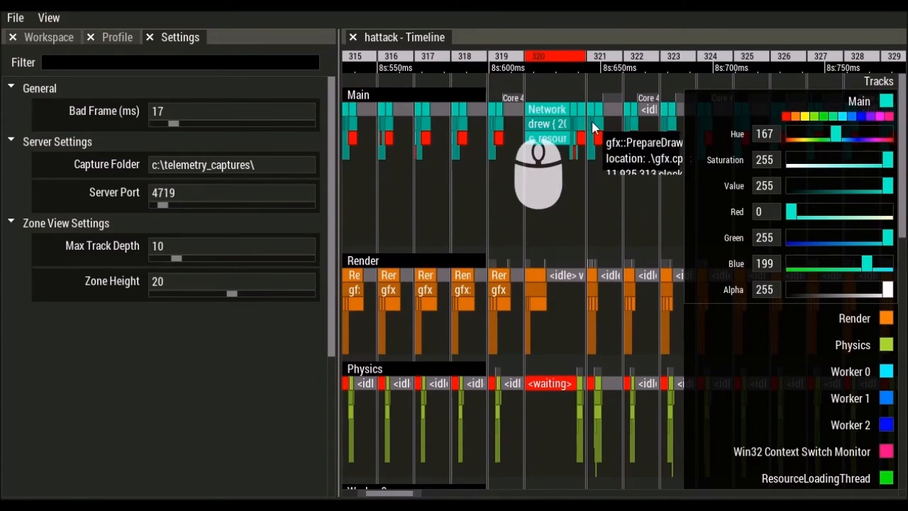
{"action": "left_click_drag", "start_coordinate": [862, 128], "coordinate": [886, 135]}
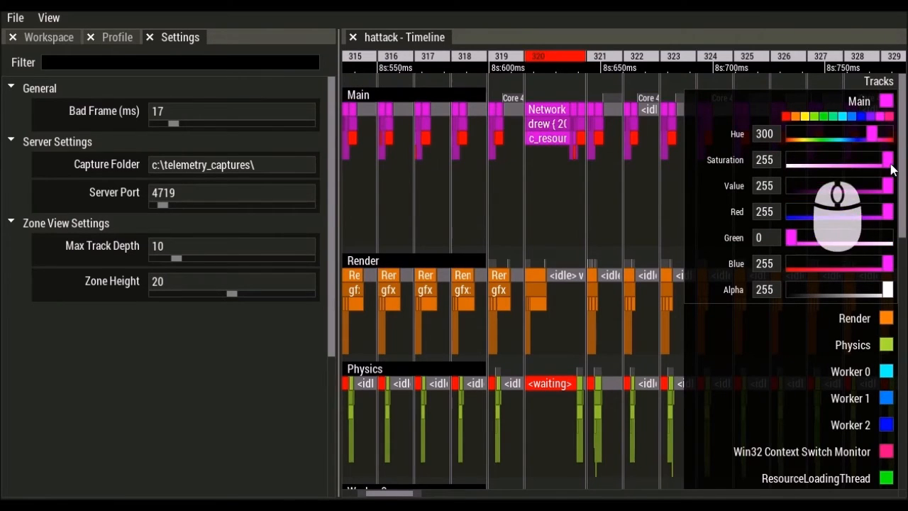
{"action": "left_click_drag", "start_coordinate": [893, 168], "coordinate": [829, 164]}
{"action": "left_click_drag", "start_coordinate": [886, 189], "coordinate": [845, 192]}
{"action": "left_click_drag", "start_coordinate": [839, 250], "coordinate": [890, 250]}
{"action": "left_click_drag", "start_coordinate": [822, 134], "coordinate": [880, 128]}
{"action": "left_click", "coordinate": [637, 191]}
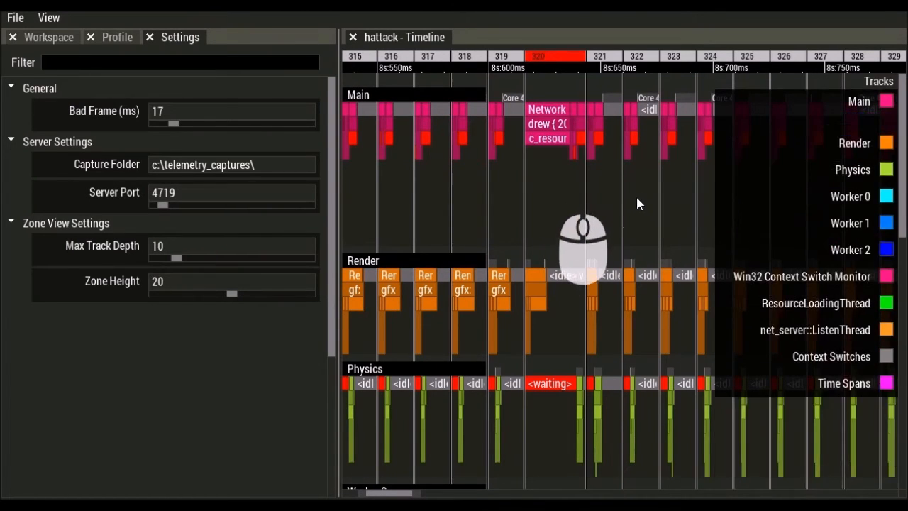
- Collapse the track list and bring the Time Spans and Context Switches tracks into view
{"action": "scroll", "coordinate": [636, 199], "scroll_direction": "down", "scroll_amount": 1}
{"action": "left_click", "coordinate": [638, 202]}
{"action": "left_click", "coordinate": [866, 82]}
{"action": "left_click_drag", "start_coordinate": [637, 277], "coordinate": [625, 60]}
{"action": "left_click_drag", "start_coordinate": [647, 400], "coordinate": [699, 58]}
{"action": "left_click_drag", "start_coordinate": [672, 271], "coordinate": [755, 101]}
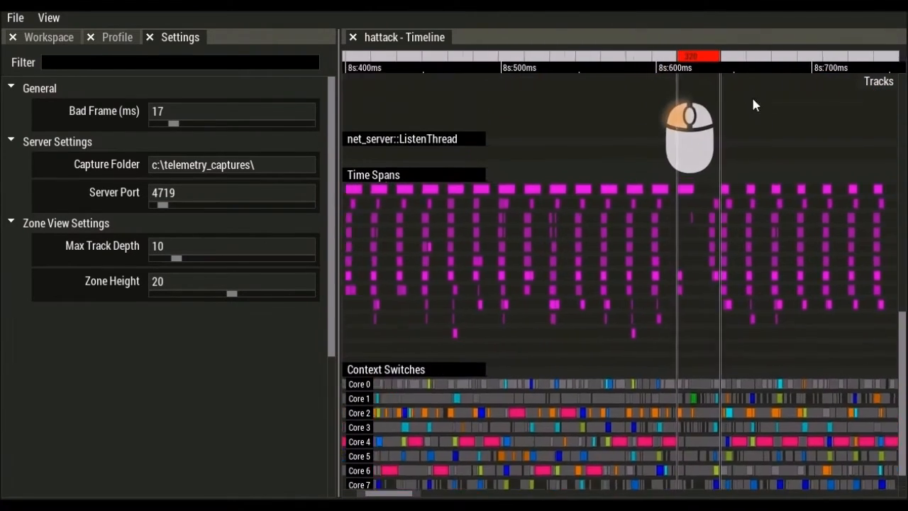
- Zoom into frame 316 and pan left to the 2.14 ms Physics Tick span
{"action": "scroll", "coordinate": [655, 206], "scroll_direction": "up", "scroll_amount": 5}
{"action": "scroll", "coordinate": [656, 284], "scroll_direction": "up", "scroll_amount": 5}
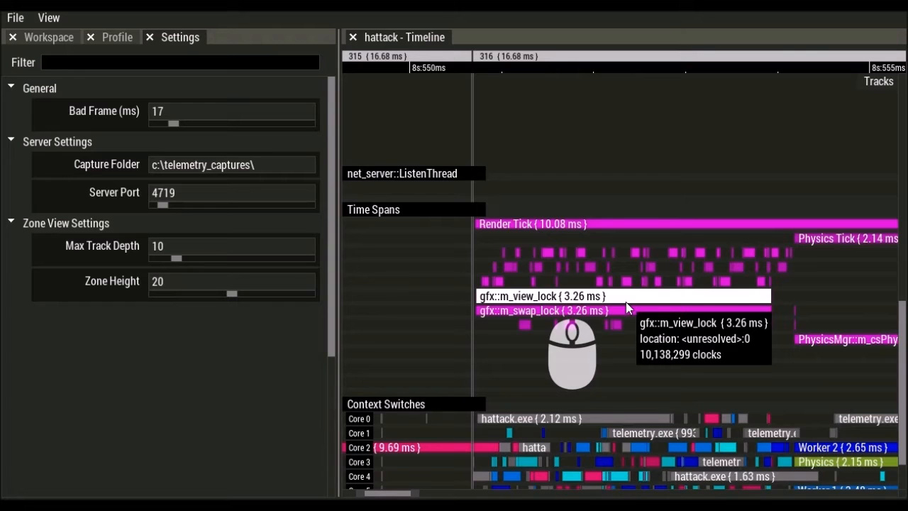
{"action": "scroll", "coordinate": [617, 284], "scroll_direction": "up", "scroll_amount": 3}
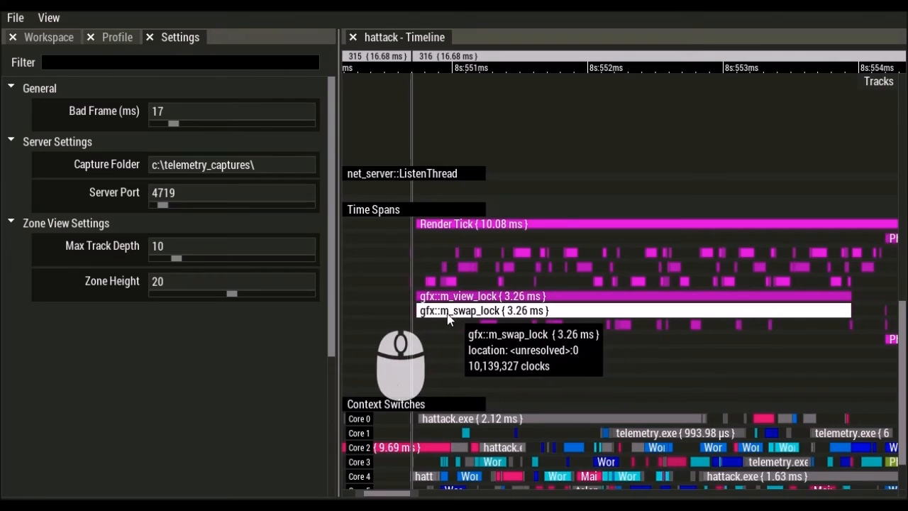
{"action": "left_click_drag", "start_coordinate": [723, 313], "coordinate": [354, 314]}
{"action": "left_click_drag", "start_coordinate": [638, 281], "coordinate": [570, 282]}
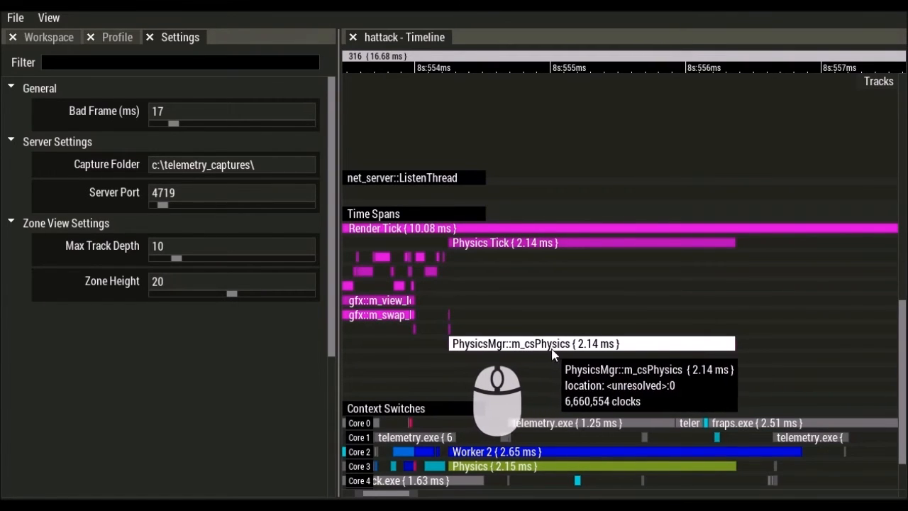
- Select the Render zone on Core 6 in Context Switches and zoom around early frame 316
{"action": "left_click_drag", "start_coordinate": [572, 350], "coordinate": [614, 155]}
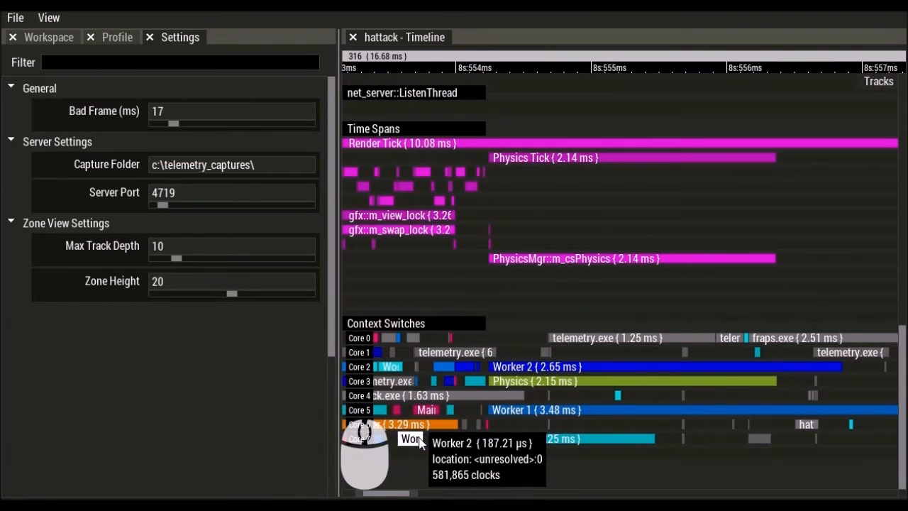
{"action": "left_click", "coordinate": [442, 427]}
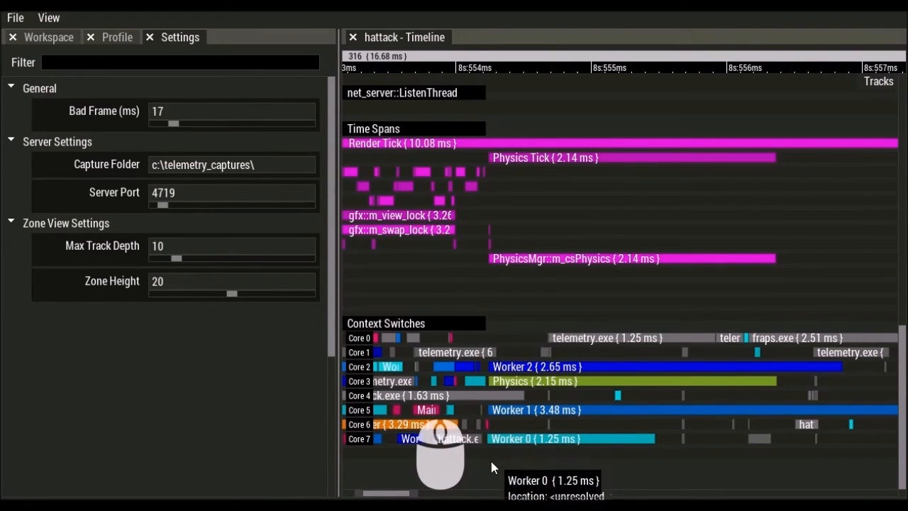
{"action": "left_click_drag", "start_coordinate": [494, 457], "coordinate": [649, 453]}
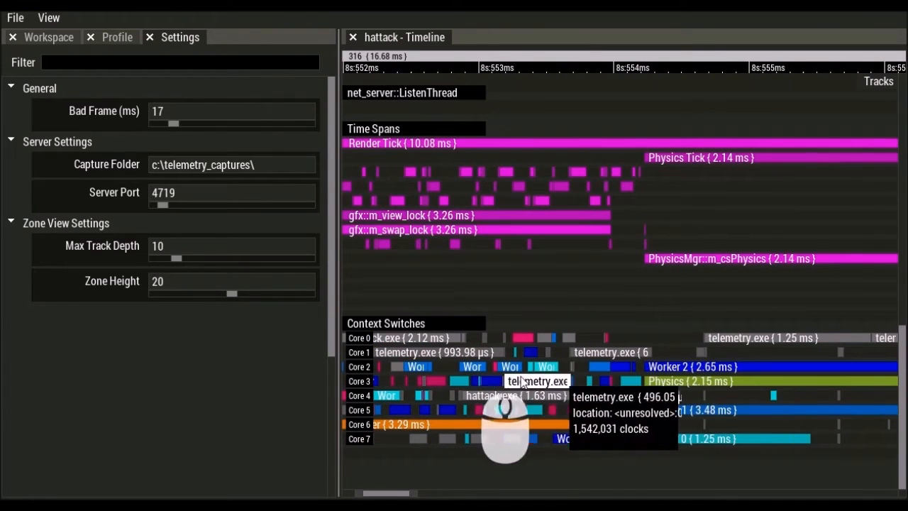
{"action": "scroll", "coordinate": [493, 401], "scroll_direction": "up", "scroll_amount": 3}
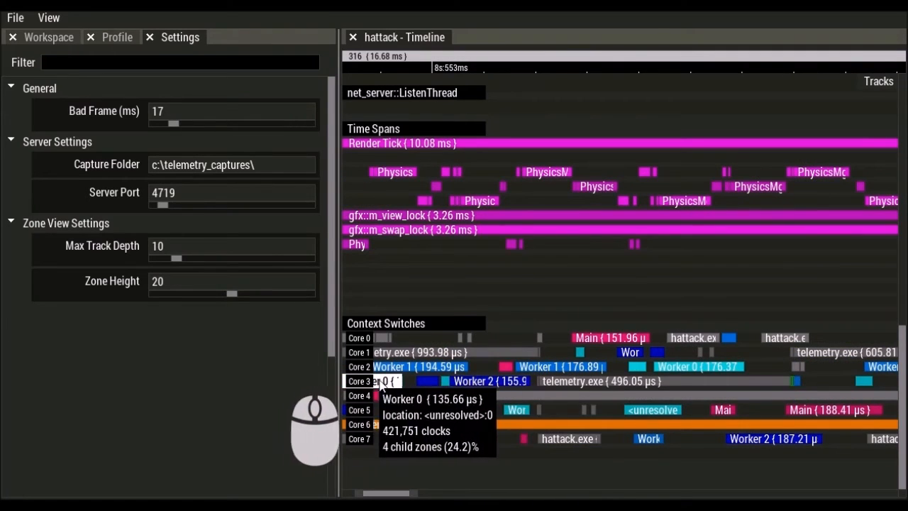
{"action": "scroll", "coordinate": [565, 390], "scroll_direction": "down", "scroll_amount": 4}
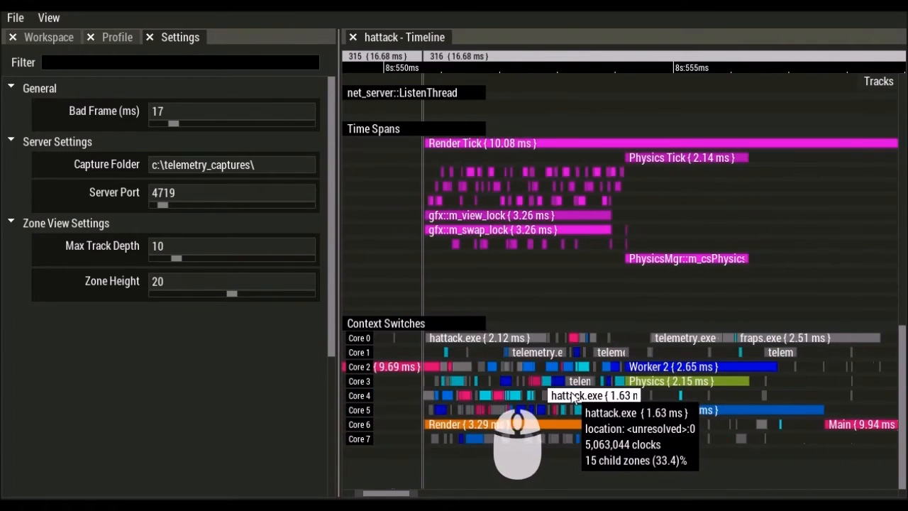
{"action": "scroll", "coordinate": [571, 398], "scroll_direction": "up", "scroll_amount": 4}
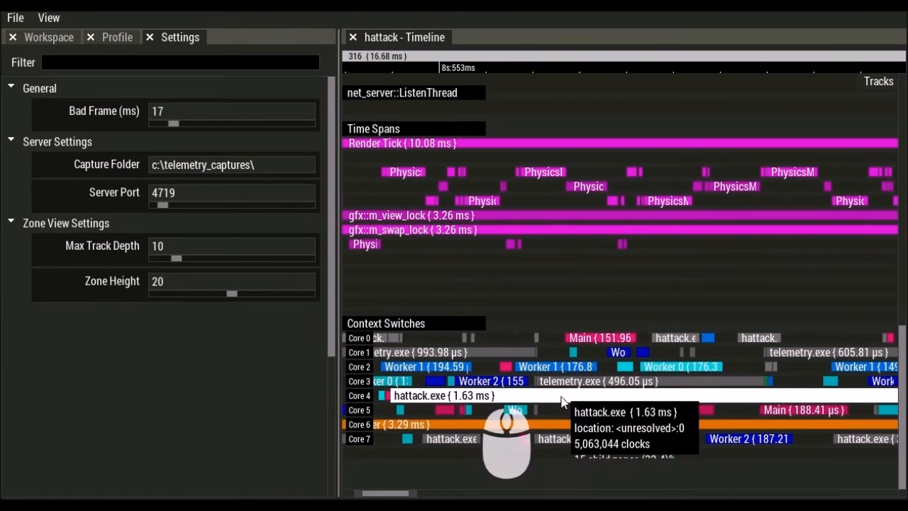
- Move the timeline later and down to the Worker 0, Worker 1 and Worker 2 tracks
{"action": "left_click_drag", "start_coordinate": [701, 411], "coordinate": [439, 411]}
{"action": "left_click_drag", "start_coordinate": [671, 404], "coordinate": [700, 362]}
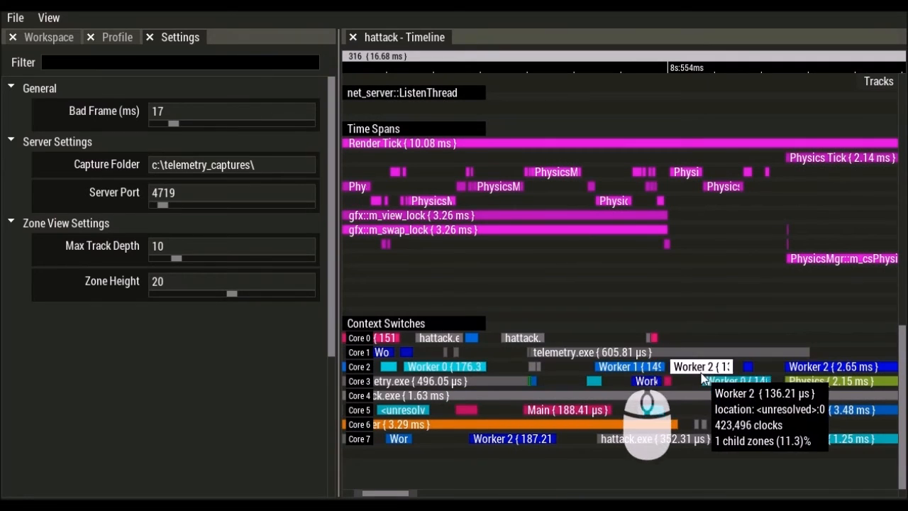
{"action": "scroll", "coordinate": [681, 359], "scroll_direction": "down", "scroll_amount": 2}
{"action": "scroll", "coordinate": [683, 352], "scroll_direction": "down", "scroll_amount": 3}
{"action": "left_click_drag", "start_coordinate": [685, 175], "coordinate": [702, 394]}
{"action": "left_click_drag", "start_coordinate": [683, 210], "coordinate": [217, 36]}
- Open a new Plots view for the hattack capture with its plot list showing
{"action": "left_click", "coordinate": [62, 41]}
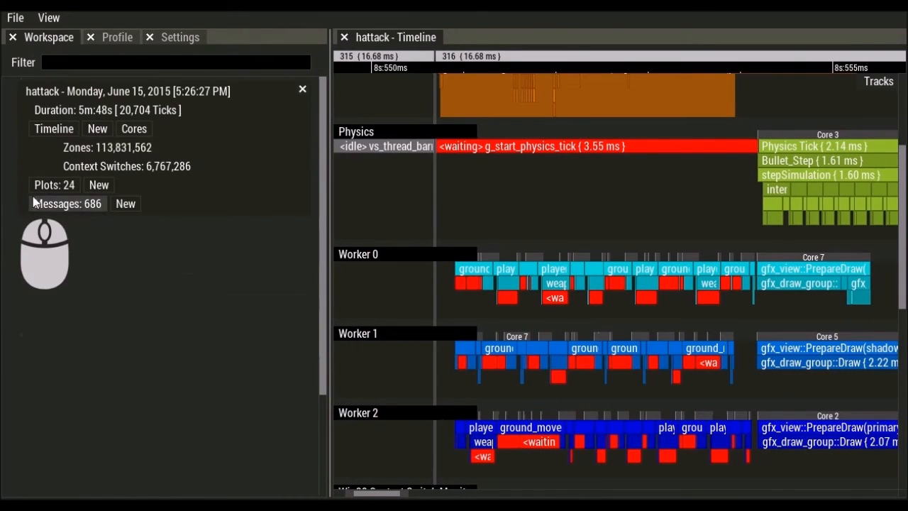
{"action": "left_click", "coordinate": [53, 185]}
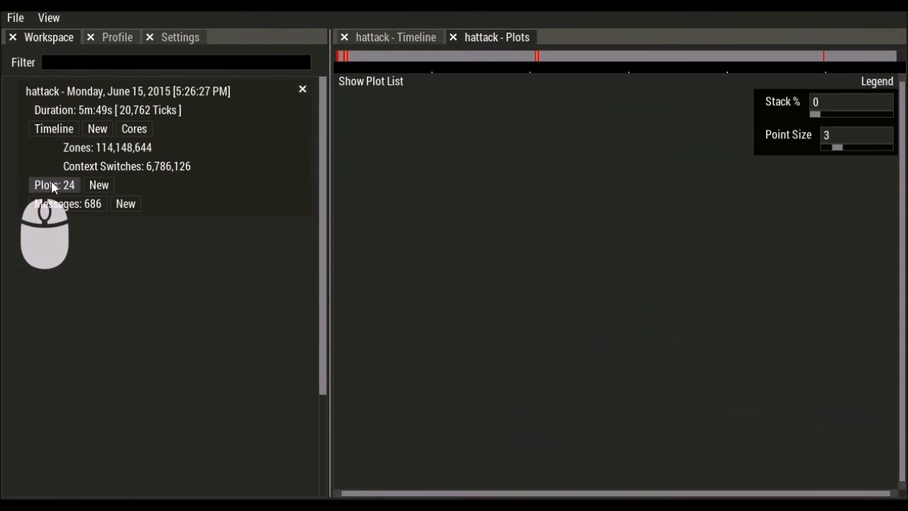
{"action": "left_click", "coordinate": [387, 83]}
- Show the three GFX plots over about 5–25 s, stacked at 77%
{"action": "left_click", "coordinate": [24, 106]}
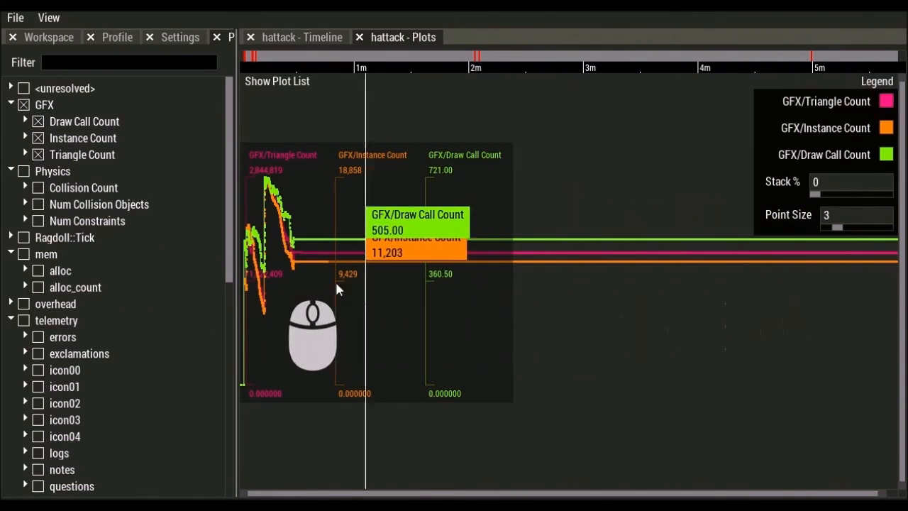
{"action": "left_click_drag", "start_coordinate": [296, 284], "coordinate": [245, 283]}
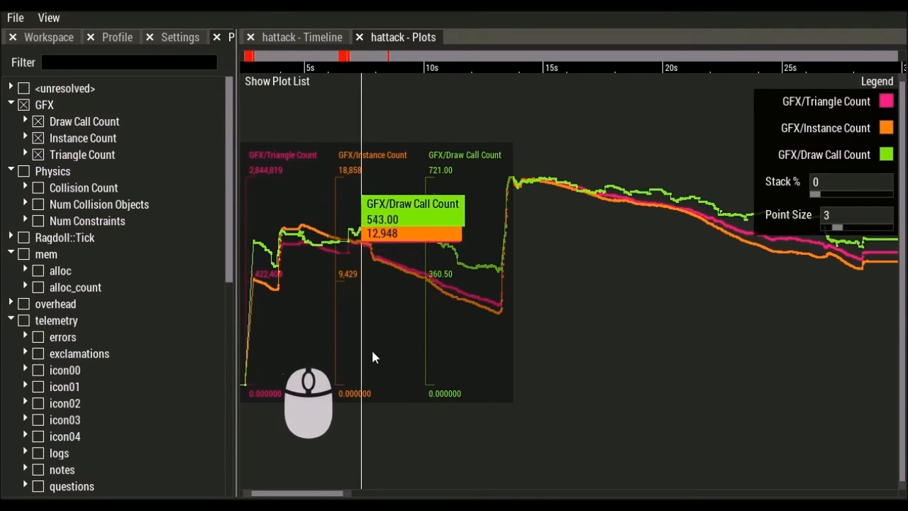
{"action": "left_click_drag", "start_coordinate": [820, 198], "coordinate": [854, 198]}
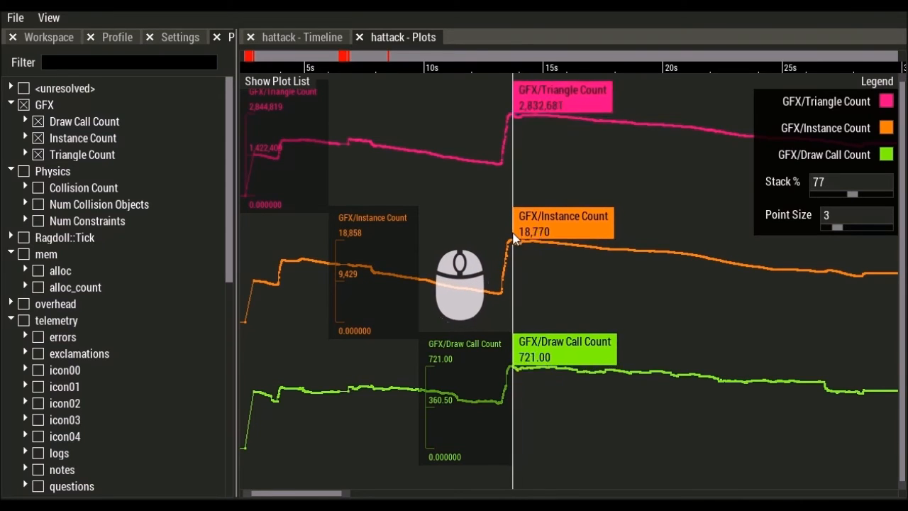
- Zoom the plots to about 13.7–13.96 seconds
{"action": "left_click_drag", "start_coordinate": [503, 243], "coordinate": [522, 240]}
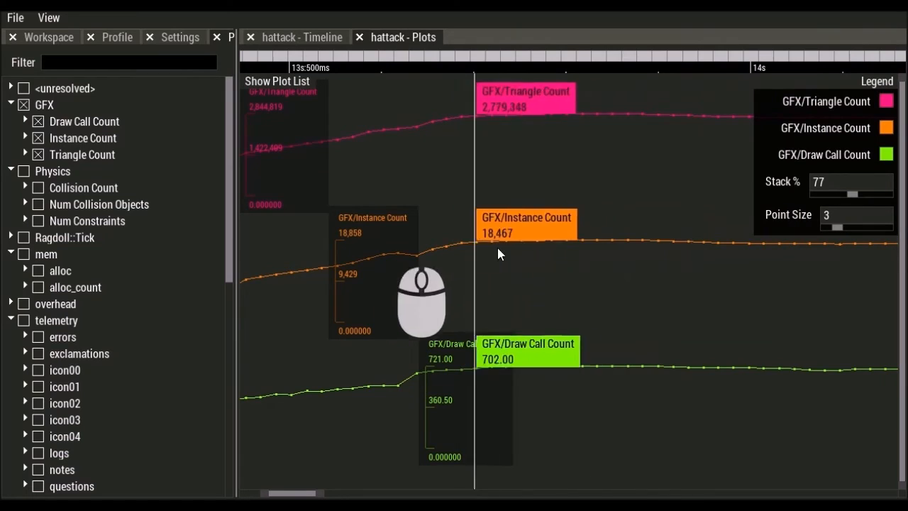
{"action": "left_click_drag", "start_coordinate": [444, 217], "coordinate": [715, 188]}
{"action": "scroll", "coordinate": [531, 210], "scroll_direction": "down", "scroll_amount": 8}
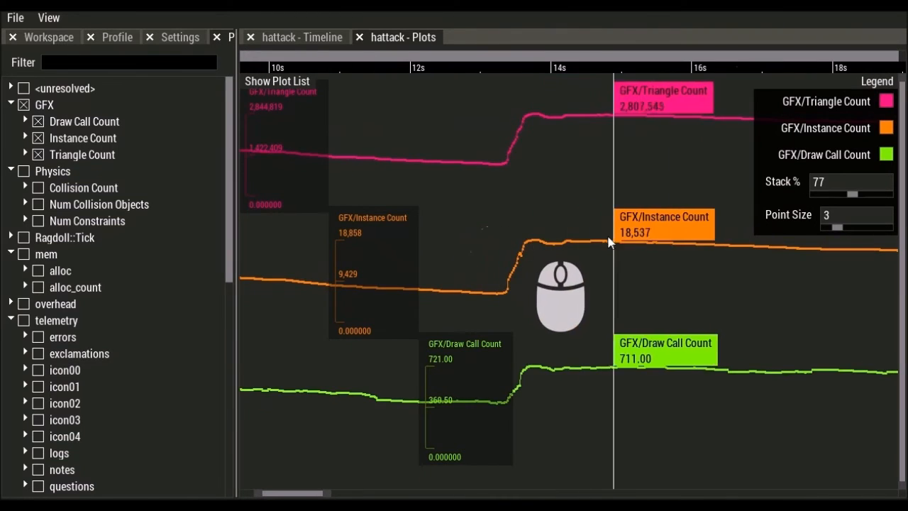
- Isolate the GFX/Triangle Count plot and dock the Plots view beneath the Timeline
{"action": "left_click", "coordinate": [537, 136]}
{"action": "scroll", "coordinate": [551, 262], "scroll_direction": "up", "scroll_amount": 5}
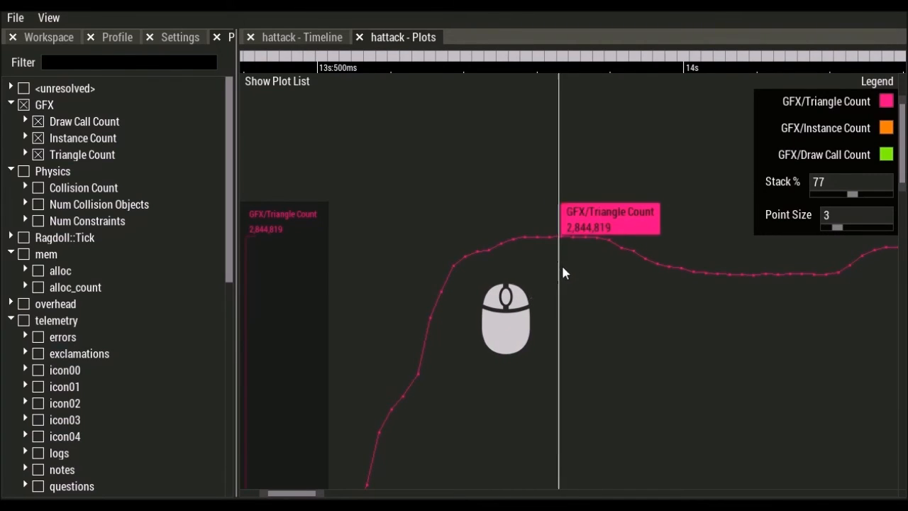
{"action": "left_click_drag", "start_coordinate": [422, 40], "coordinate": [592, 314]}
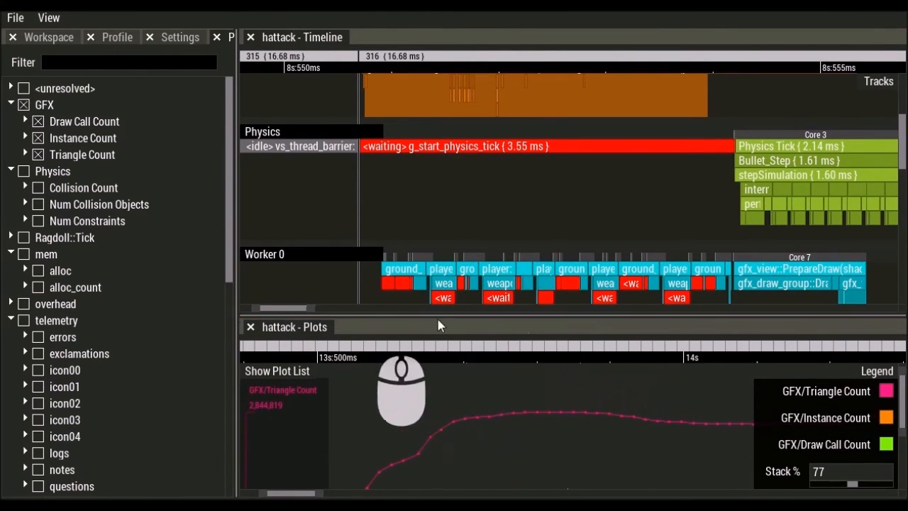
- Ctrl-drag and Ctrl-scroll the plot to sync and zoom the Timeline at 14 seconds
{"action": "left_click_drag", "start_coordinate": [585, 402], "coordinate": [562, 404]}
{"action": "scroll", "coordinate": [561, 401], "scroll_direction": "up", "scroll_amount": 5}
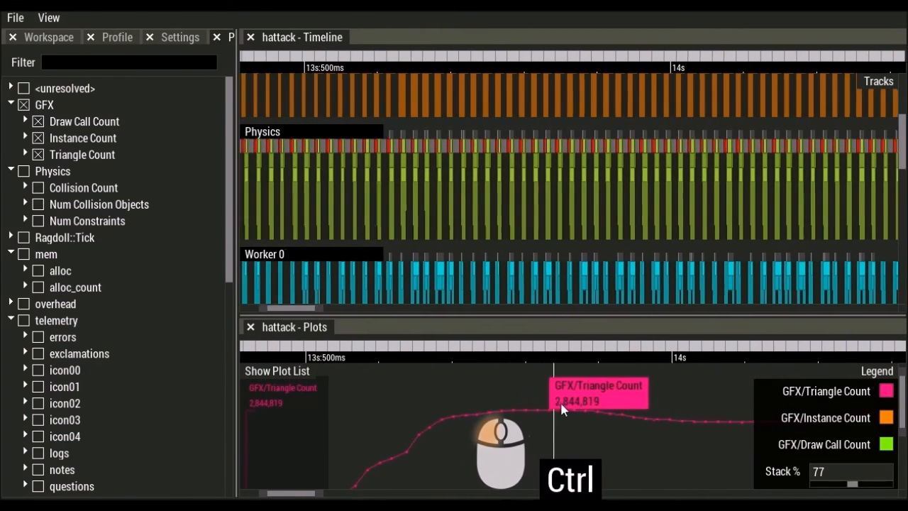
{"action": "scroll", "coordinate": [572, 412], "scroll_direction": "up", "scroll_amount": 6}
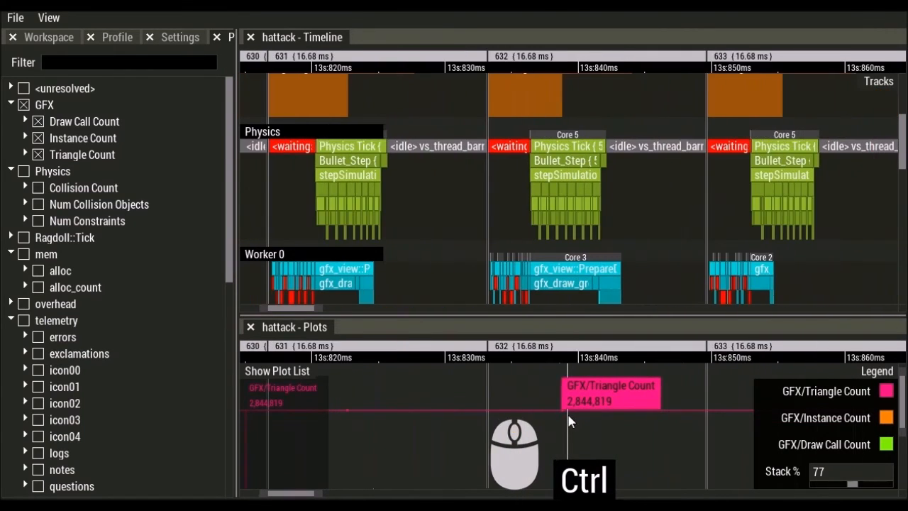
{"action": "scroll", "coordinate": [616, 226], "scroll_direction": "up", "scroll_amount": 6}
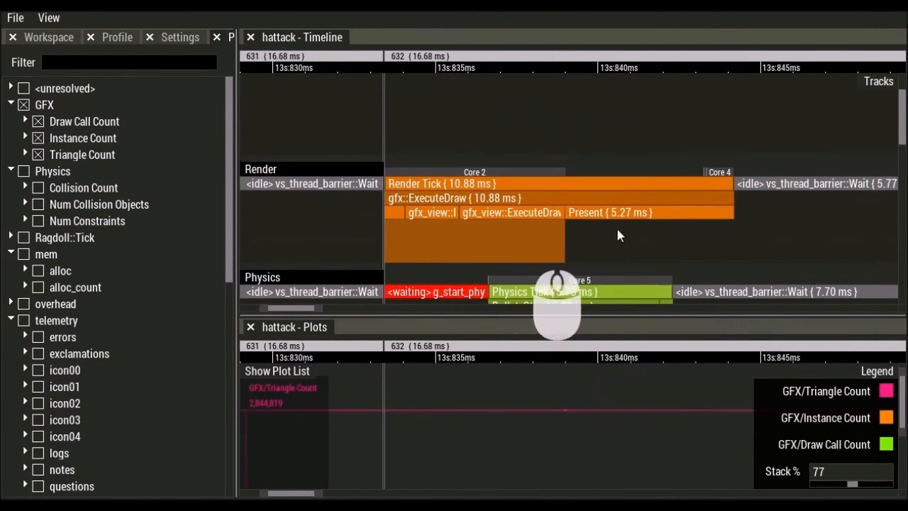
{"action": "scroll", "coordinate": [617, 213], "scroll_direction": "down", "scroll_amount": 1}
- Pan the synced Timeline to the Render, Physics and worker tracks, then close the Plots panel
{"action": "left_click_drag", "start_coordinate": [611, 234], "coordinate": [541, 196]}
{"action": "scroll", "coordinate": [540, 201], "scroll_direction": "up", "scroll_amount": 6}
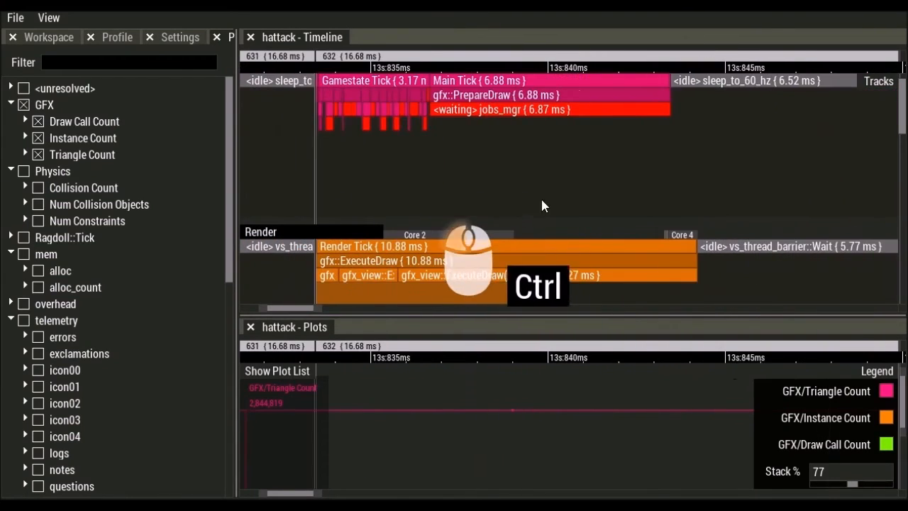
{"action": "scroll", "coordinate": [584, 202], "scroll_direction": "up", "scroll_amount": 3}
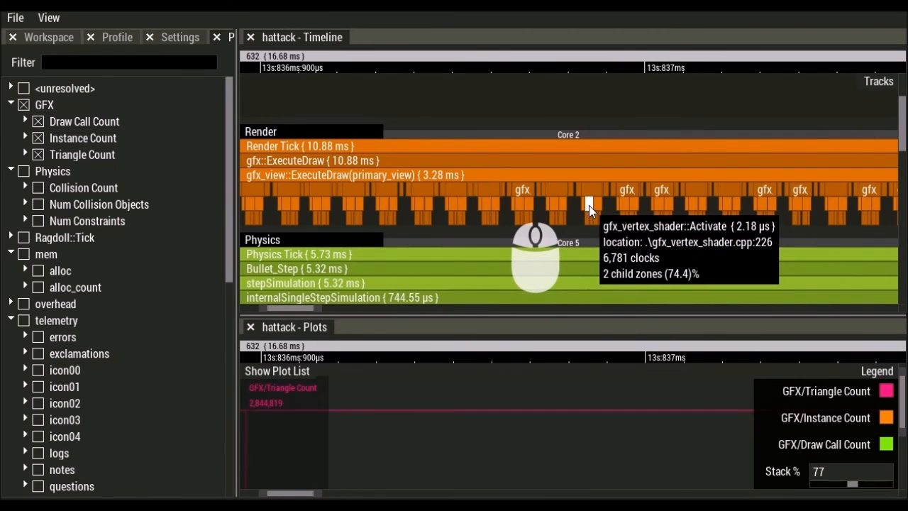
{"action": "scroll", "coordinate": [589, 205], "scroll_direction": "down", "scroll_amount": 2}
{"action": "scroll", "coordinate": [589, 206], "scroll_direction": "down", "scroll_amount": 3}
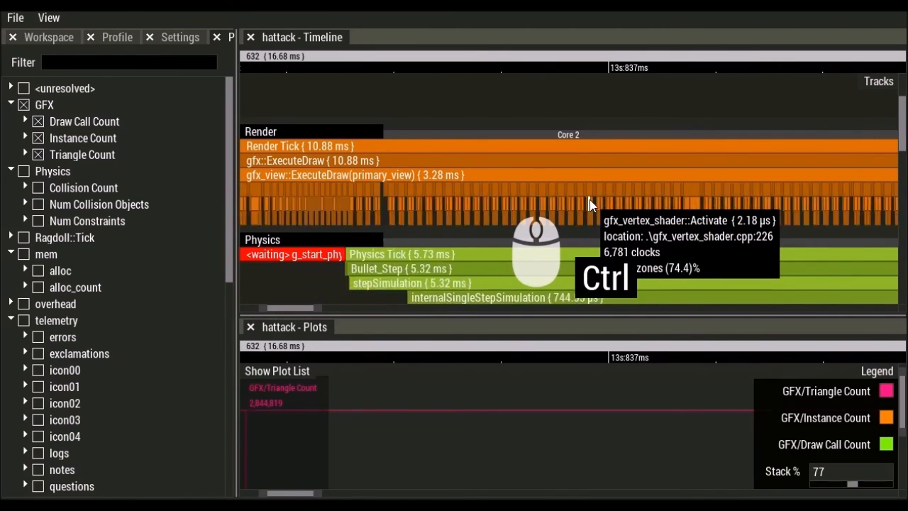
{"action": "left_click", "coordinate": [249, 328]}
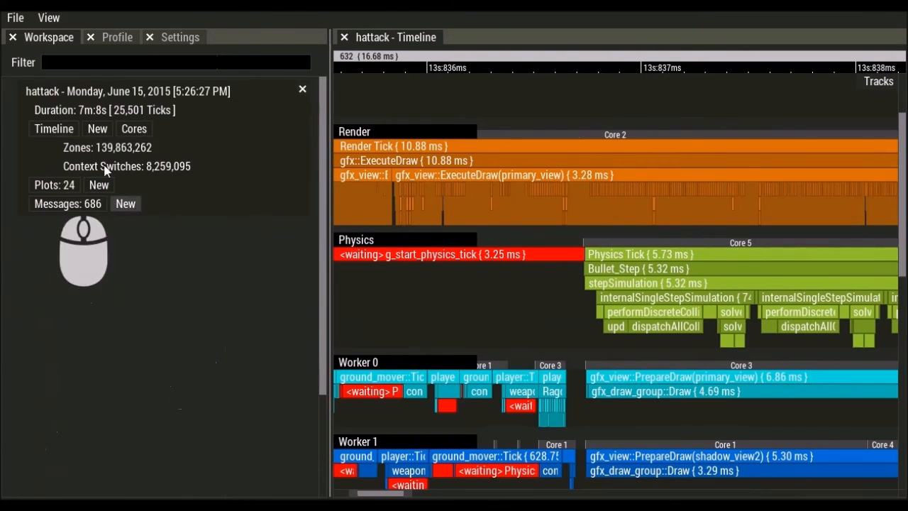
- Open a new Messages view for the hattack capture
{"action": "left_click", "coordinate": [71, 204]}
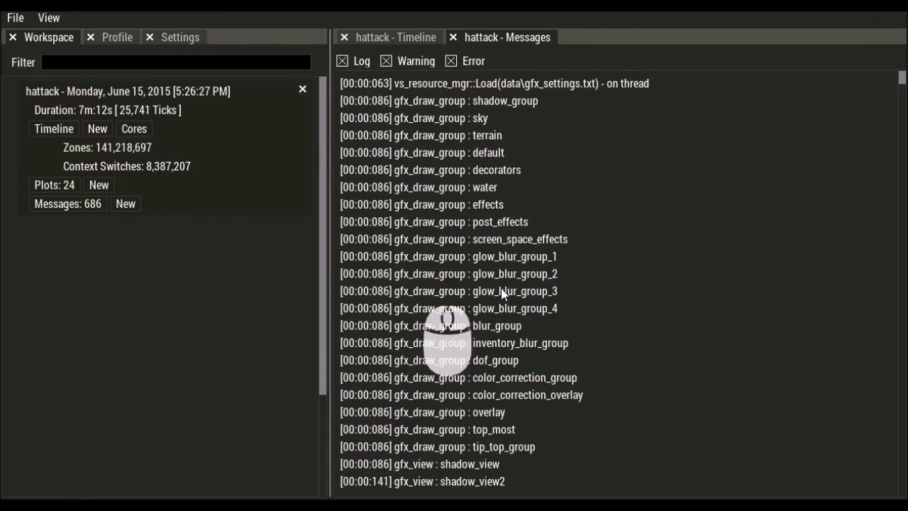
{"action": "scroll", "coordinate": [497, 299], "scroll_direction": "down", "scroll_amount": 7}
{"action": "scroll", "coordinate": [496, 300], "scroll_direction": "down", "scroll_amount": 20}
{"action": "scroll", "coordinate": [496, 292], "scroll_direction": "up", "scroll_amount": 18}
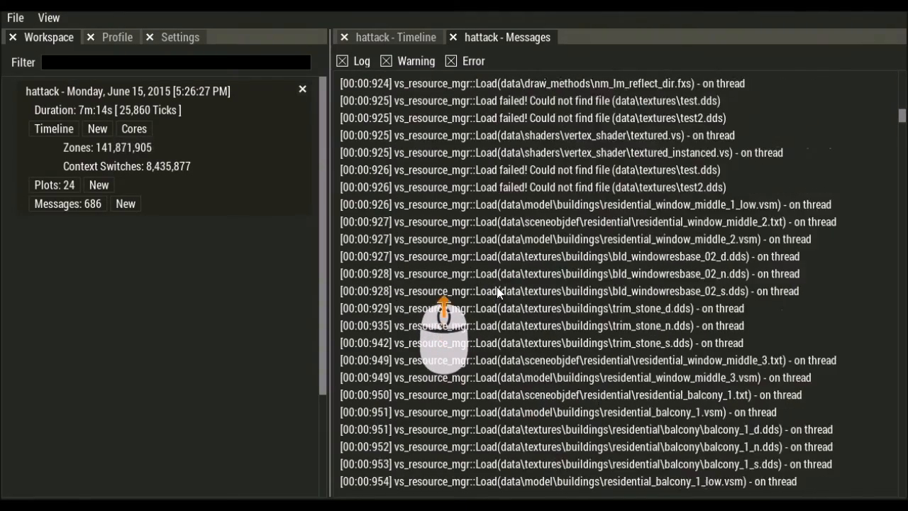
{"action": "scroll", "coordinate": [497, 293], "scroll_direction": "up", "scroll_amount": 11}
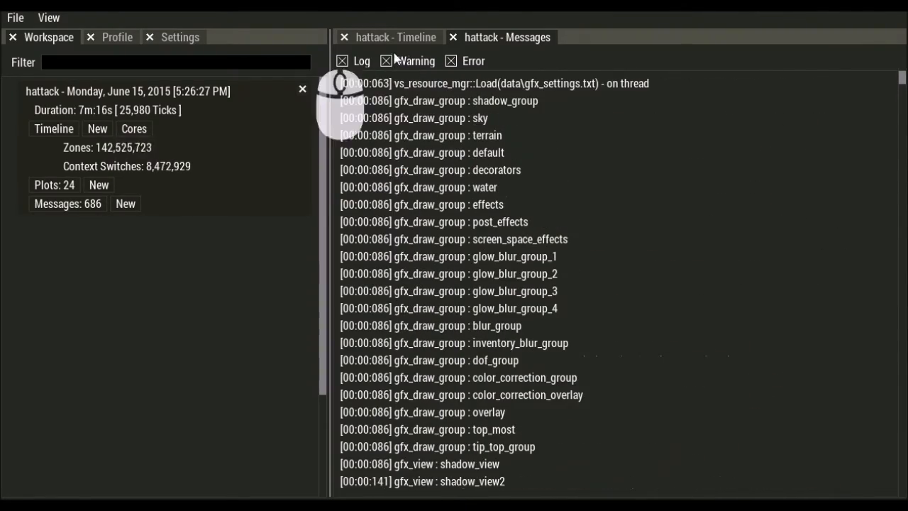
- Hide Log lines to keep only warnings and errors, then jump to the [00:09:730] warning
{"action": "left_click", "coordinate": [342, 61]}
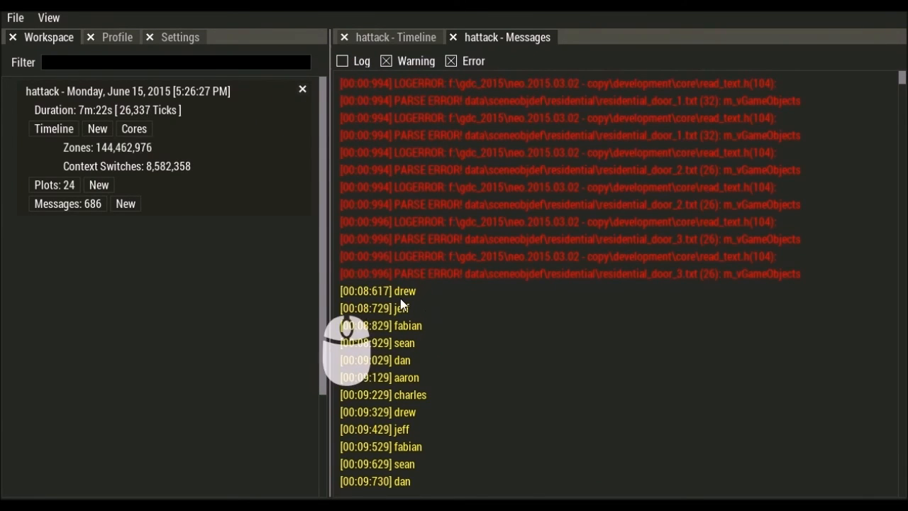
{"action": "scroll", "coordinate": [398, 452], "scroll_direction": "down", "scroll_amount": 6}
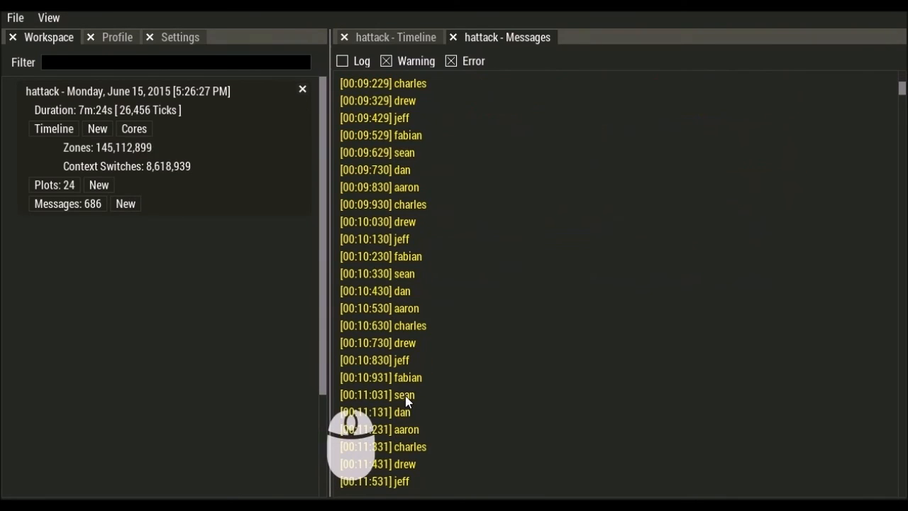
{"action": "scroll", "coordinate": [409, 396], "scroll_direction": "up", "scroll_amount": 6}
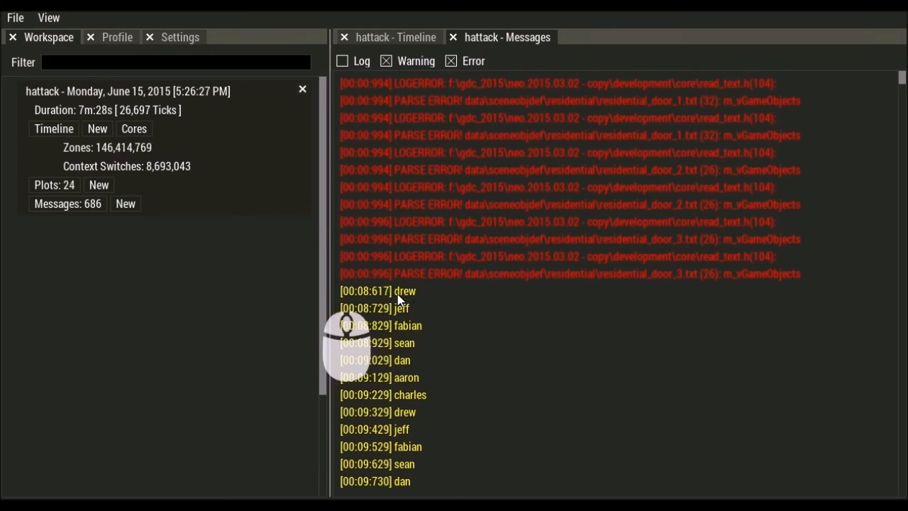
{"action": "scroll", "coordinate": [403, 319], "scroll_direction": "down", "scroll_amount": 12}
{"action": "scroll", "coordinate": [404, 327], "scroll_direction": "up", "scroll_amount": 6}
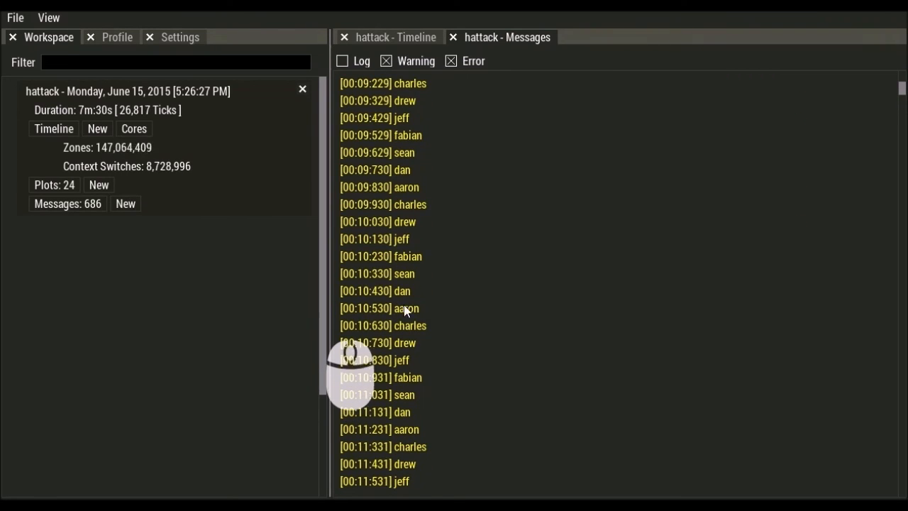
{"action": "left_click", "coordinate": [404, 171]}
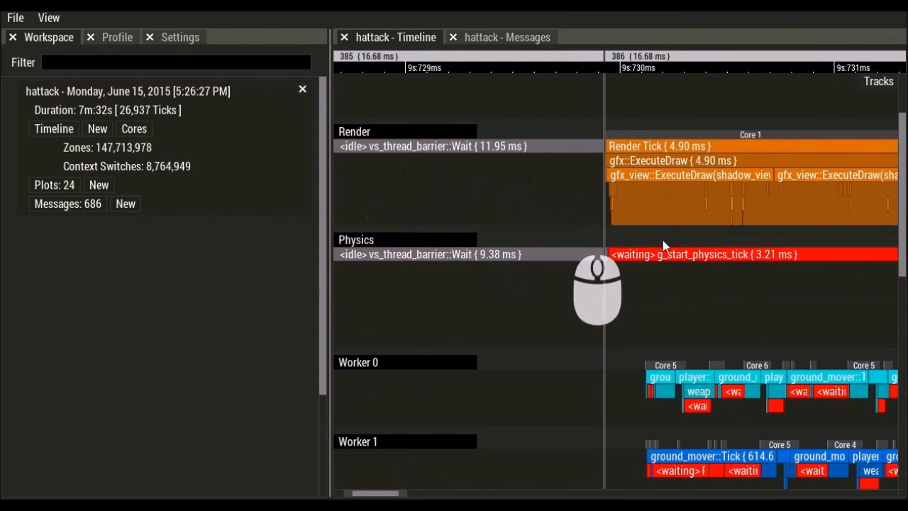
- Scroll up to the Main track and zoom on the Network Tick and Gamestate Tick zones near 9s:730ms
{"action": "scroll", "coordinate": [645, 227], "scroll_direction": "up", "scroll_amount": 3}
{"action": "scroll", "coordinate": [625, 199], "scroll_direction": "down", "scroll_amount": 3}
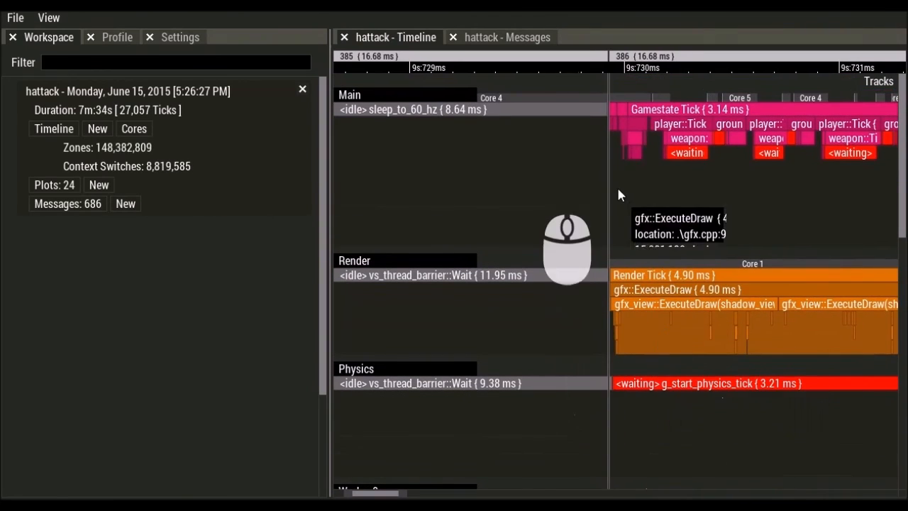
{"action": "scroll", "coordinate": [638, 178], "scroll_direction": "up", "scroll_amount": 4}
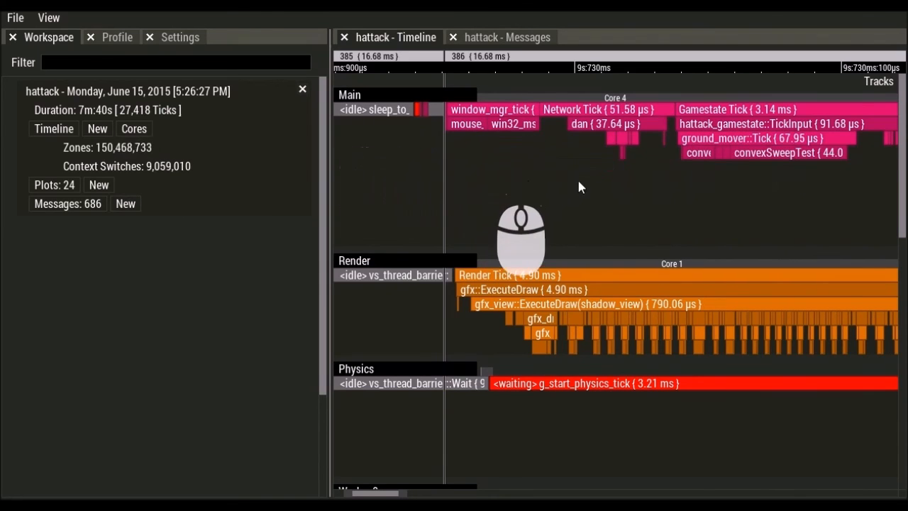
{"action": "scroll", "coordinate": [572, 135], "scroll_direction": "up", "scroll_amount": 2}
{"action": "scroll", "coordinate": [570, 142], "scroll_direction": "down", "scroll_amount": 2}
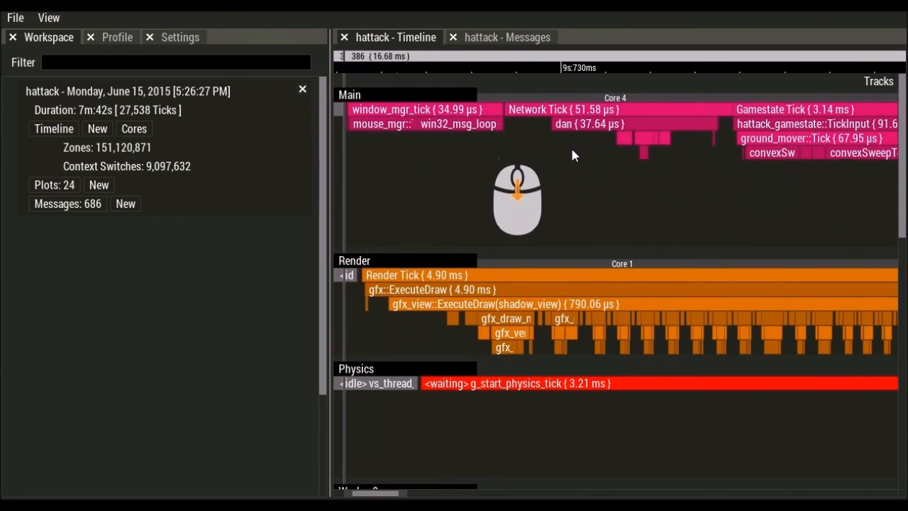